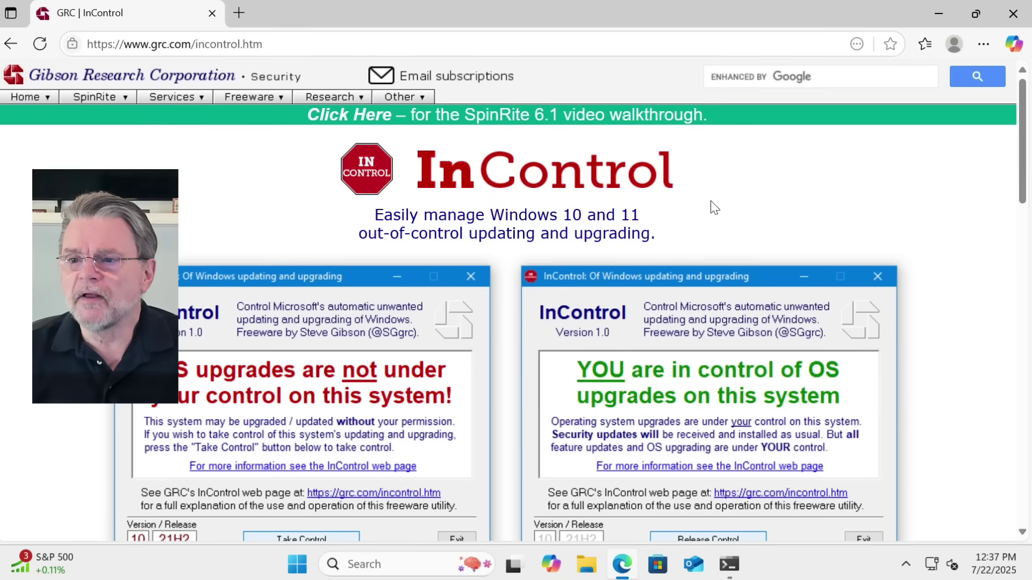
Download incontrol.exe from the GRC InControl page in Edge
scroll(713, 207, down, 7)
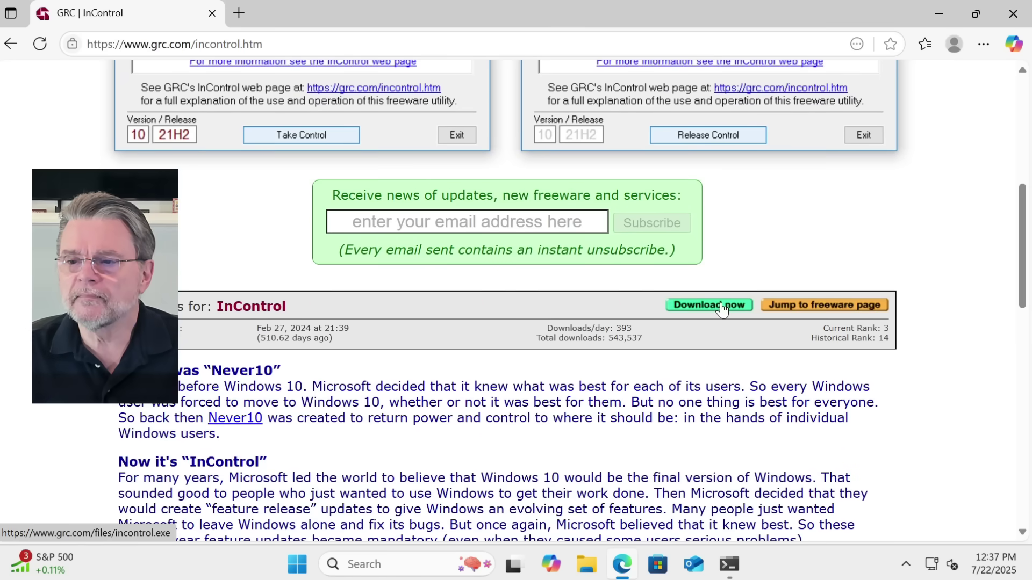
click(722, 306)
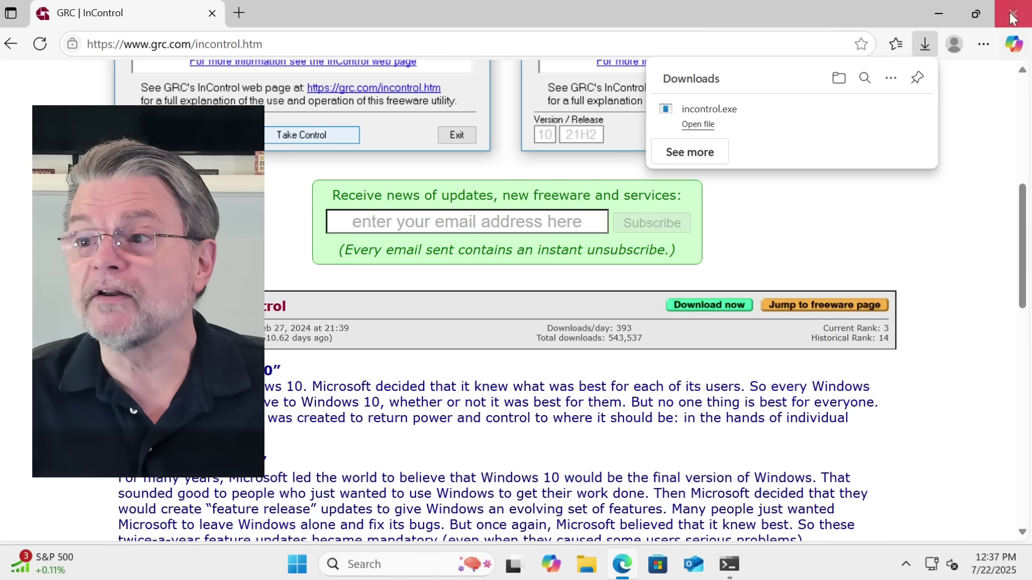
Show the desktop and open File Explorer at the Downloads folder to see incontrol.exe
key(super+d)
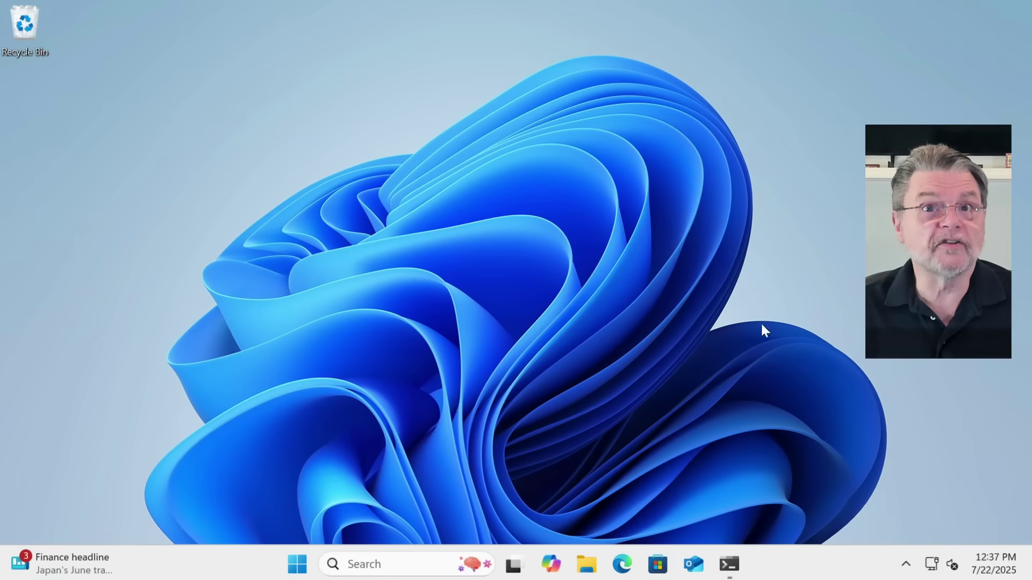
click(595, 564)
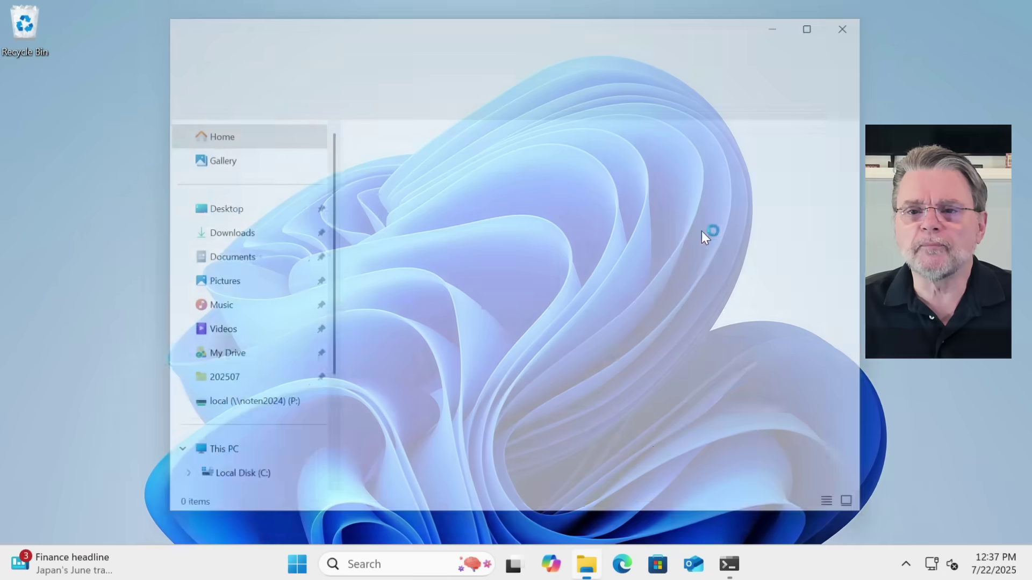
click(196, 236)
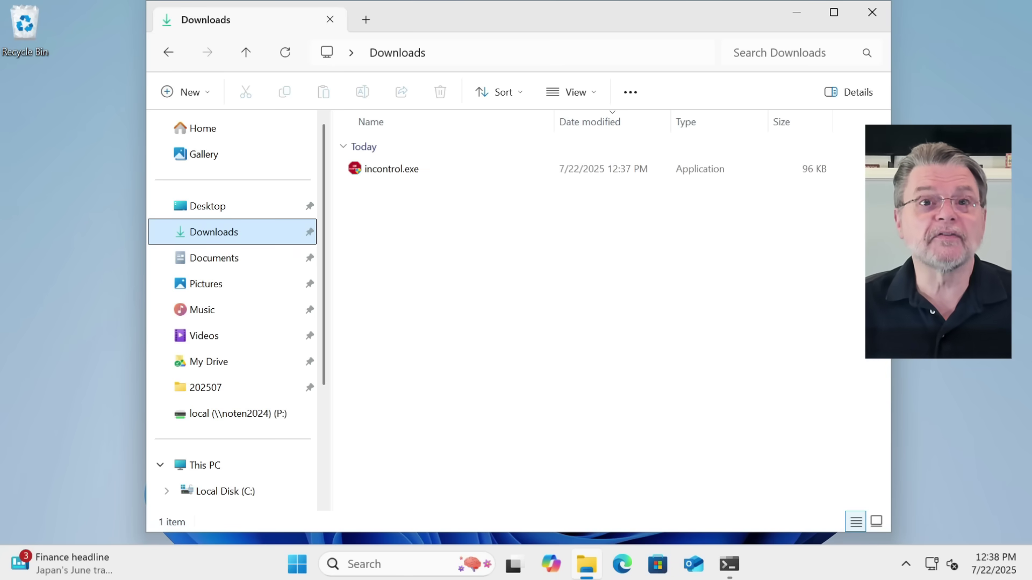
double_click(372, 171)
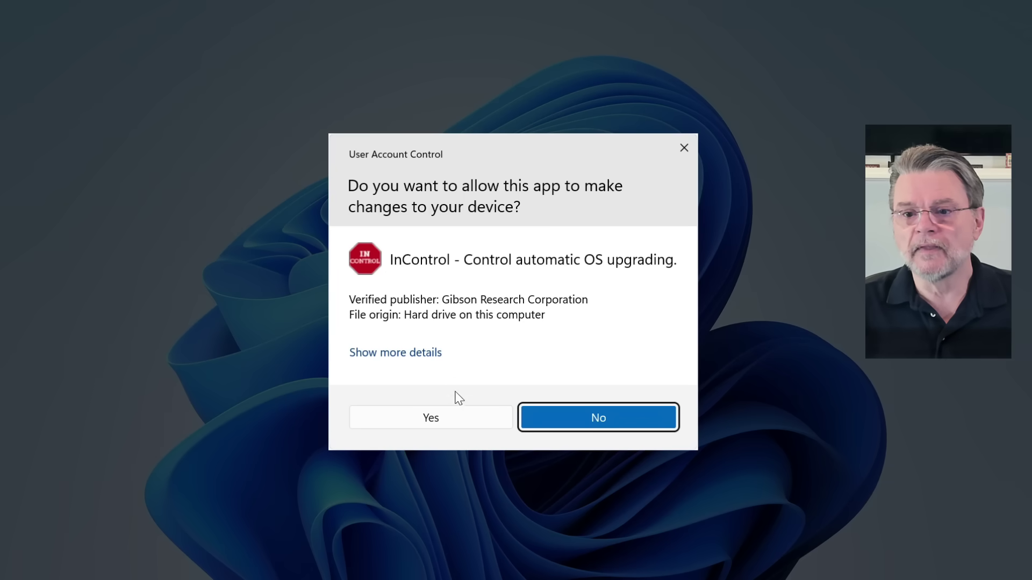
click(454, 419)
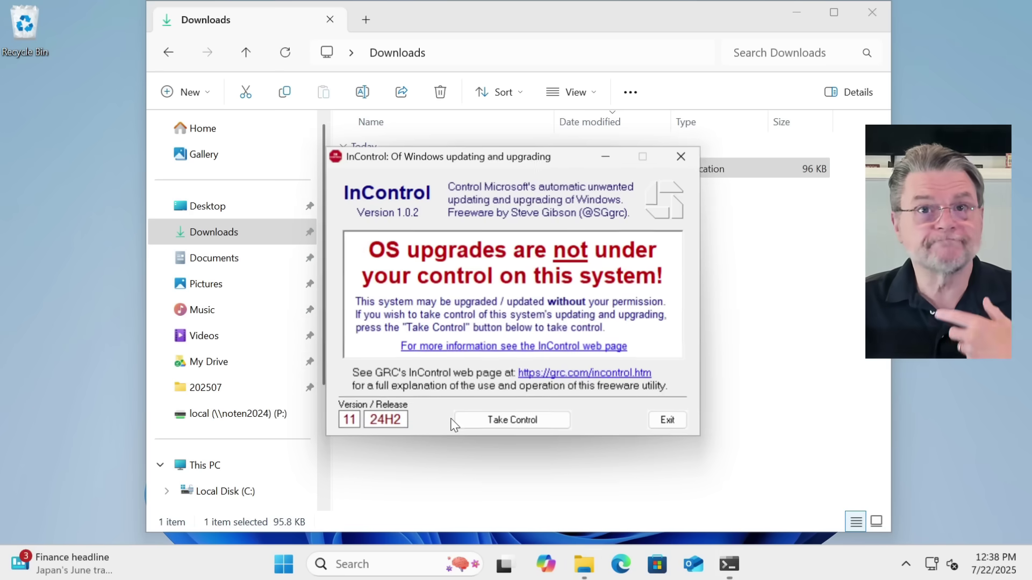
click(681, 157)
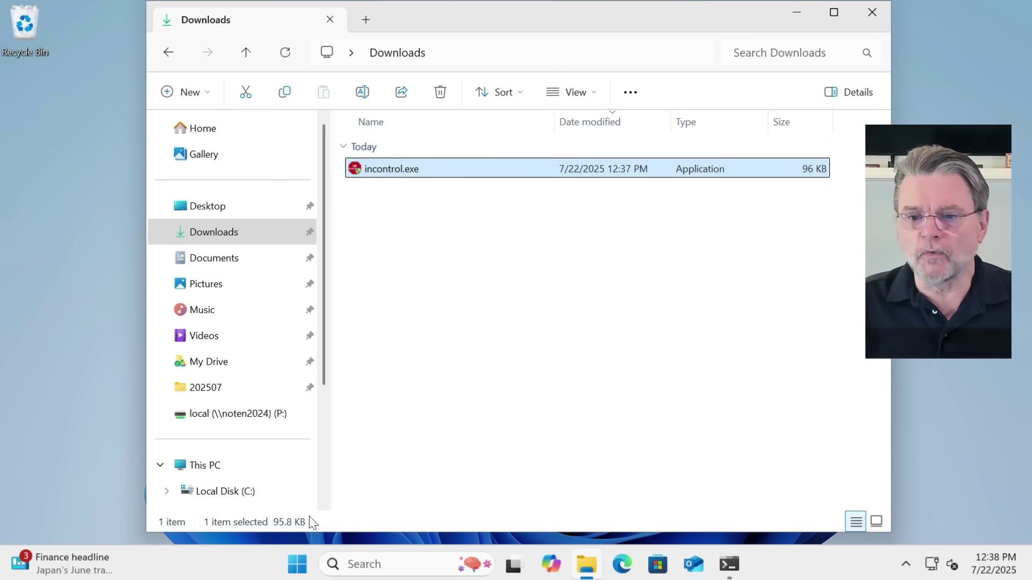
mouse_move(732, 568)
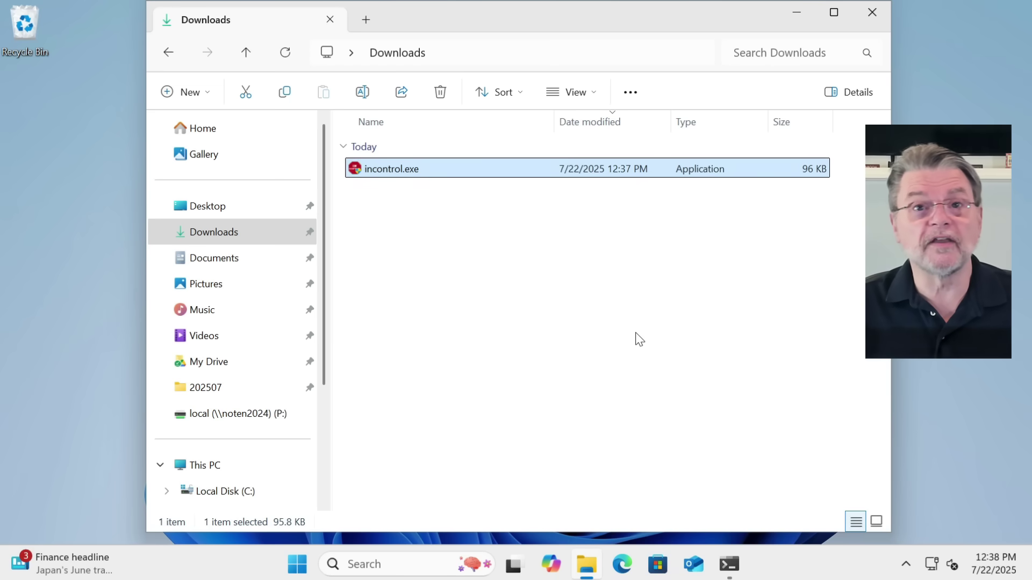
In Command Prompt, cd into Downloads, list it with dir, and Tab-complete incontrol at the prompt
click(728, 565)
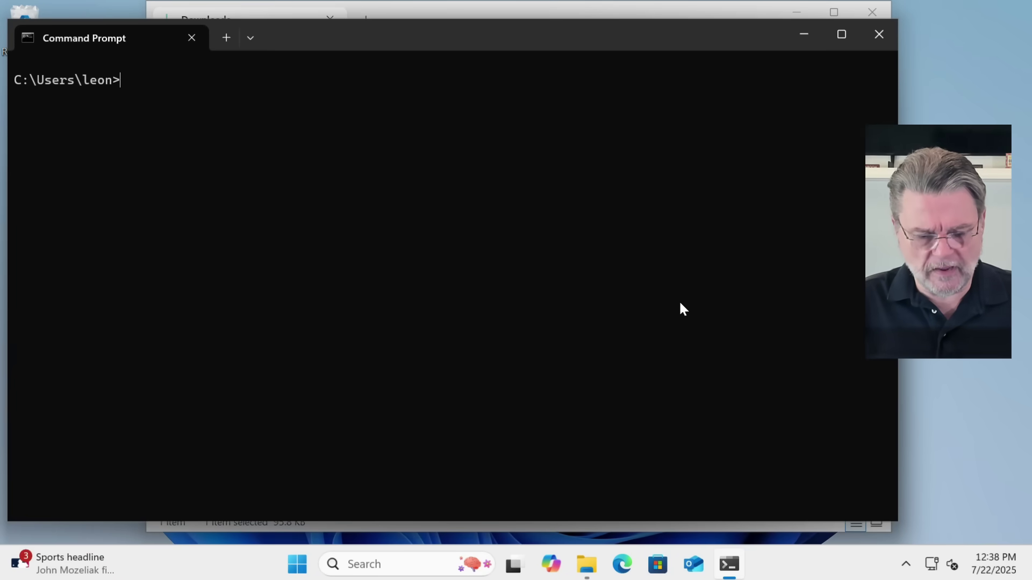
text(cd dow)
key(Tab)
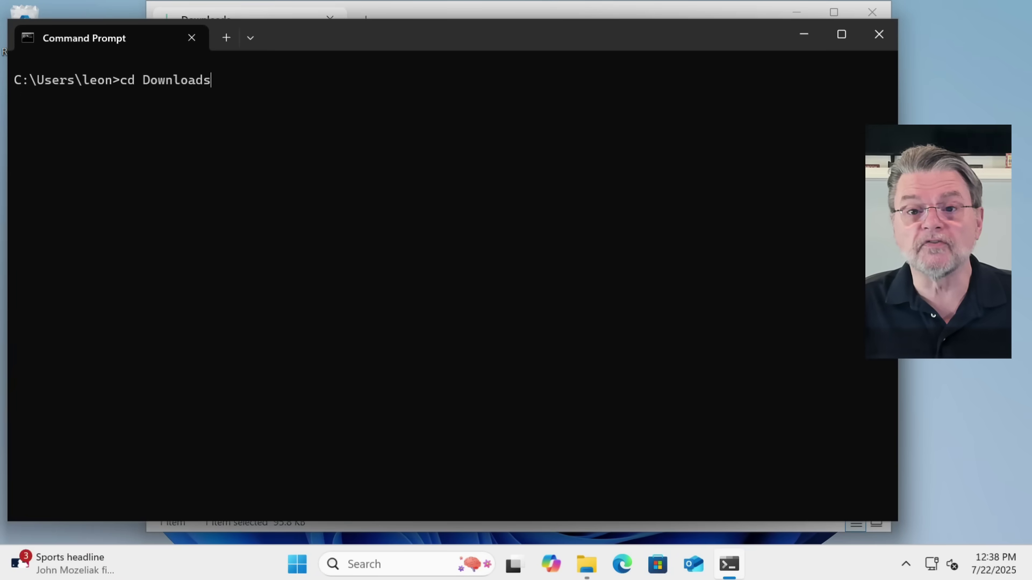
key(Return)
text(dir)
key(Return)
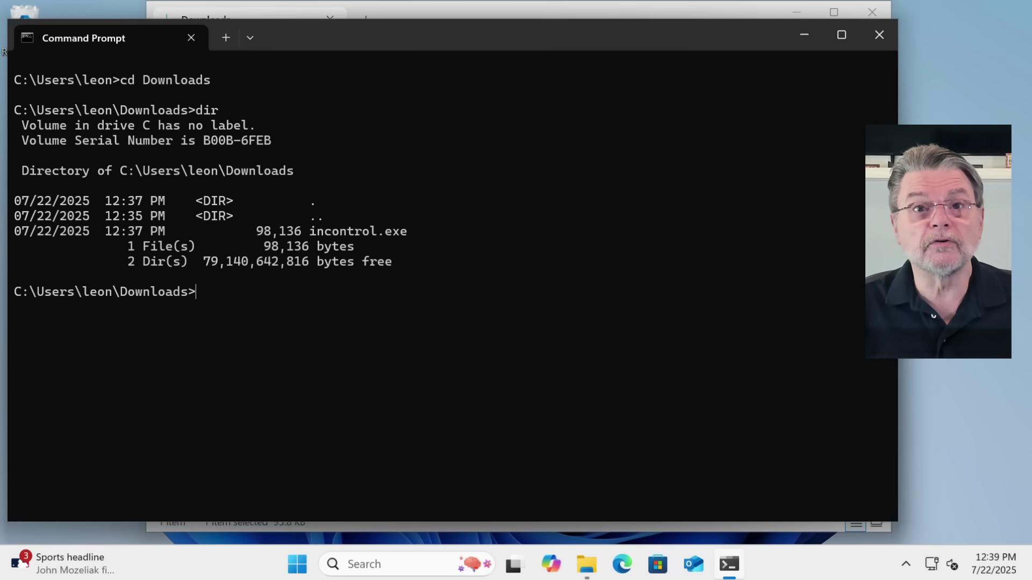
text(in)
key(Tab)
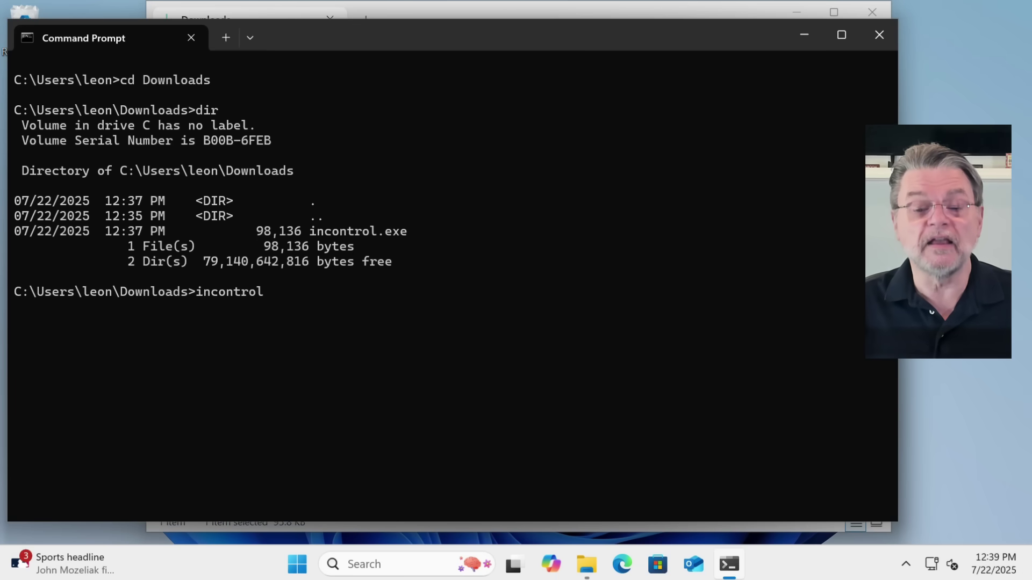
Run incontrol from Downloads, approve the User Account Control prompt, and close InControl
key(Return)
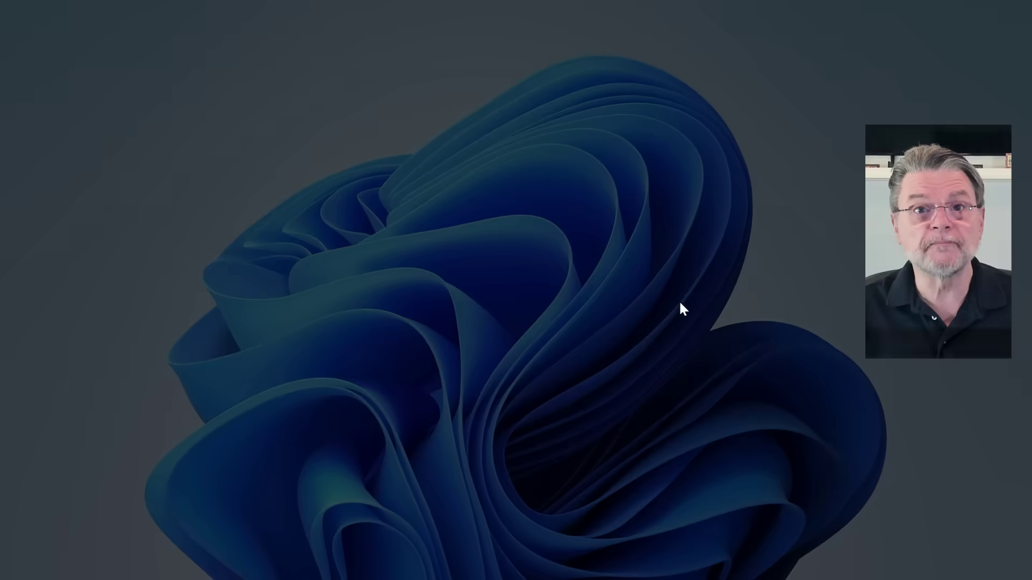
click(472, 422)
click(681, 157)
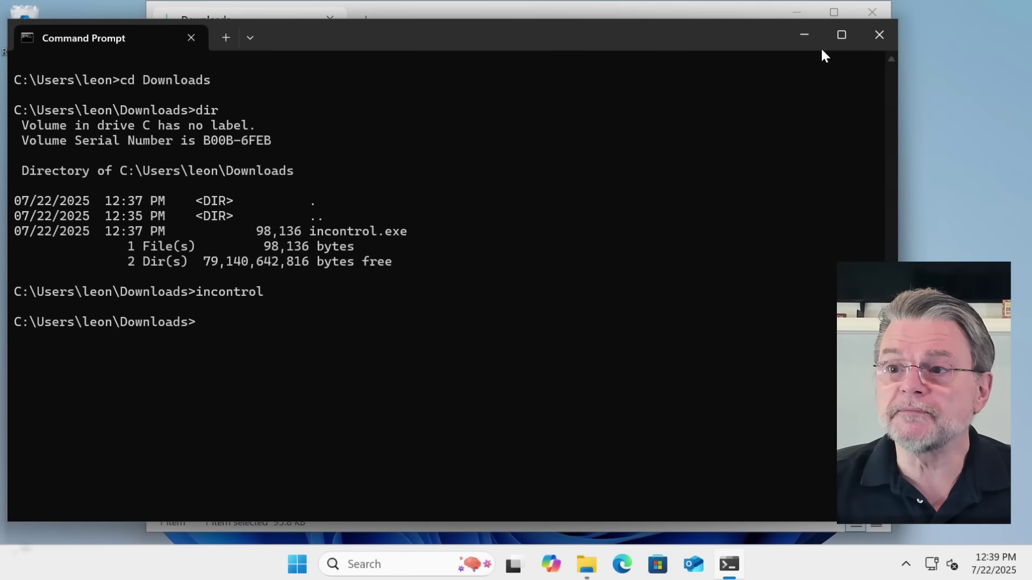
Minimize Command Prompt and go to c:\users\%username% in the File Explorer address bar
click(806, 35)
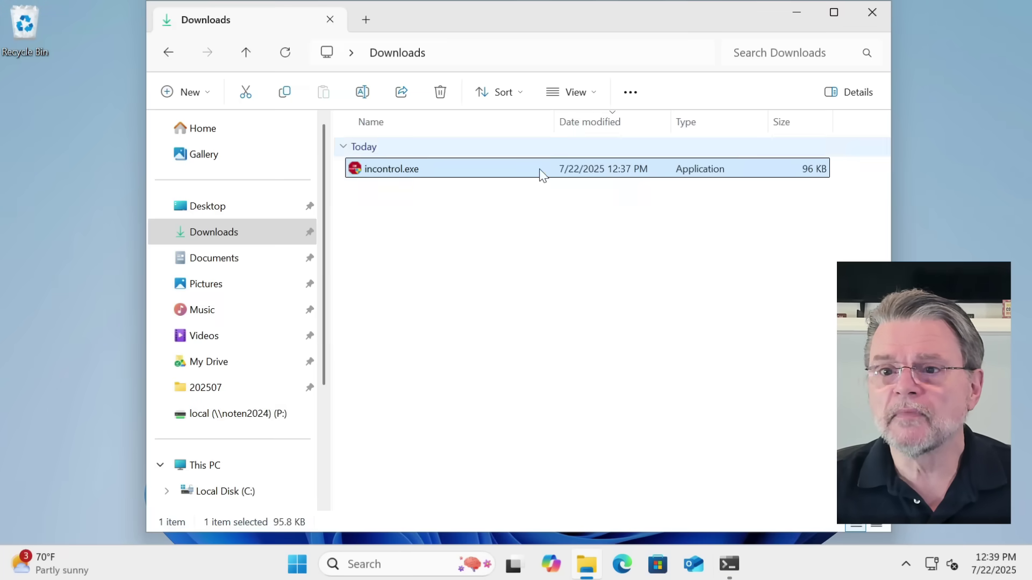
click(490, 52)
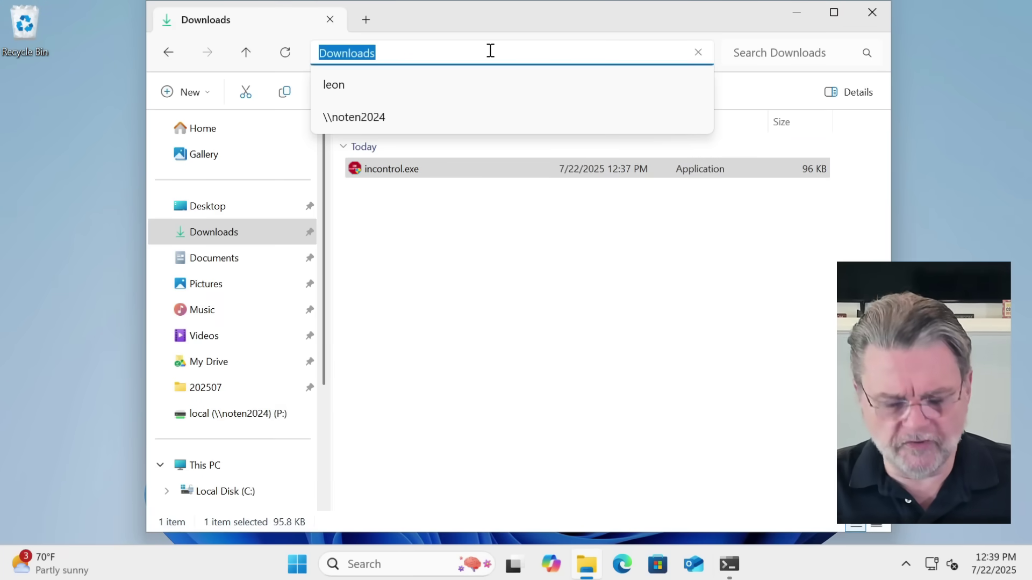
text(c:\users\)
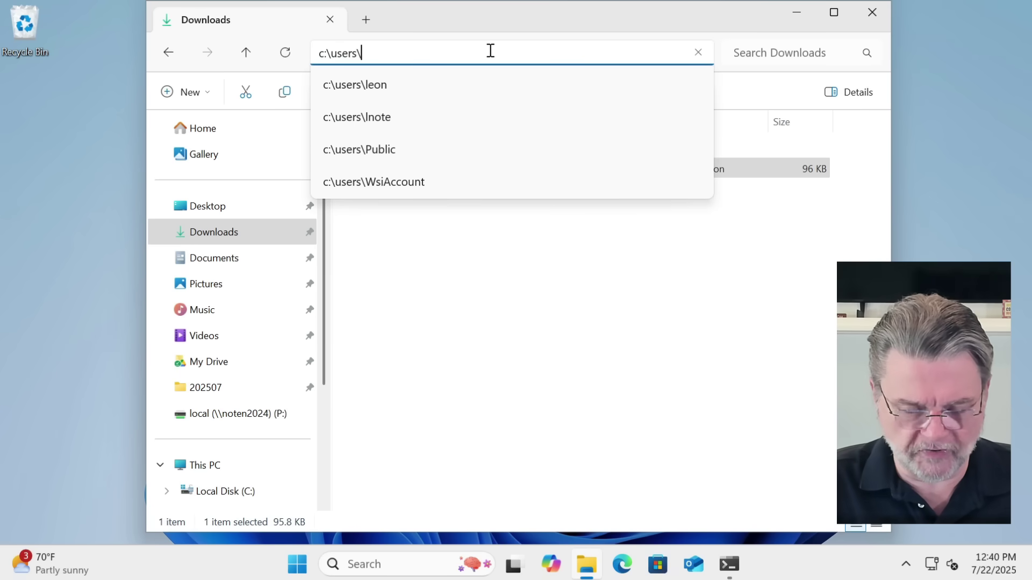
text(%username%)
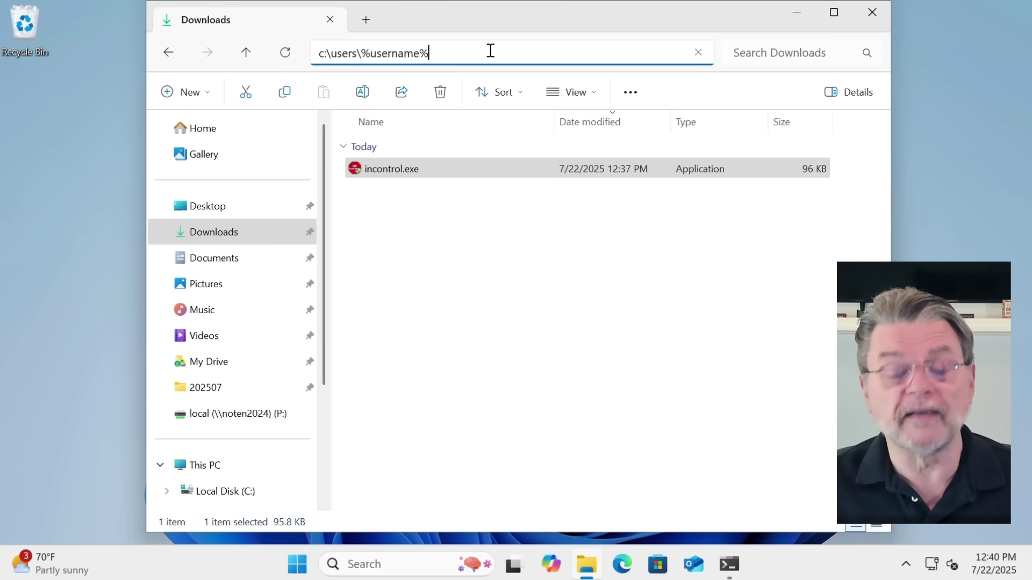
key(Return)
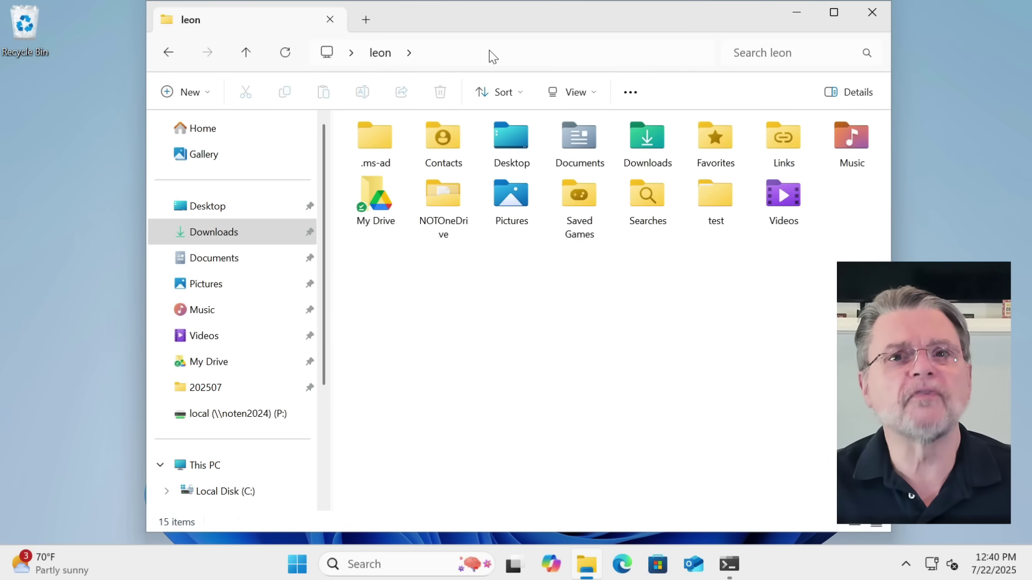
Create a new folder named programs in the profile folder and open a second Explorer tab
right_click(436, 336)
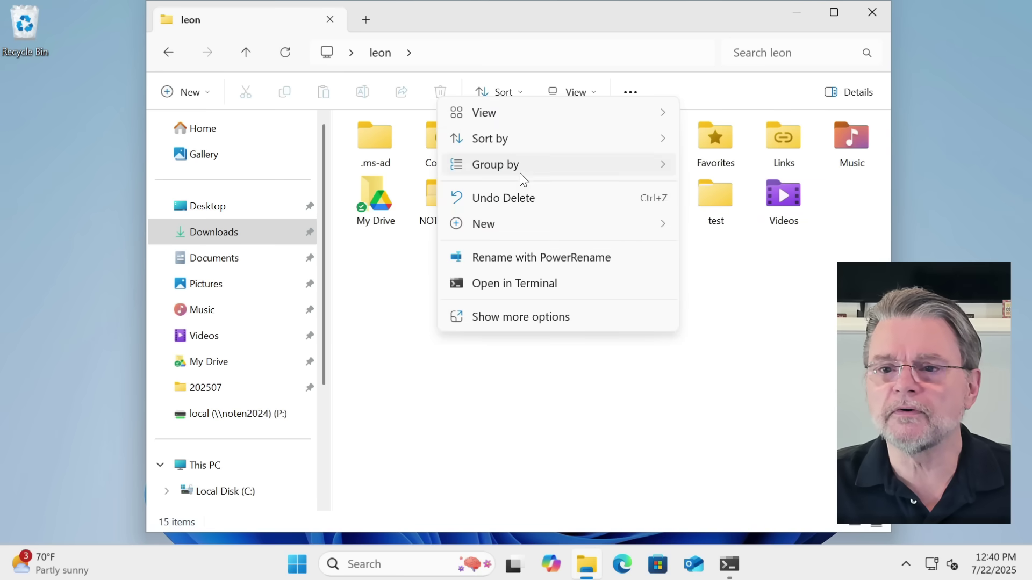
mouse_move(526, 222)
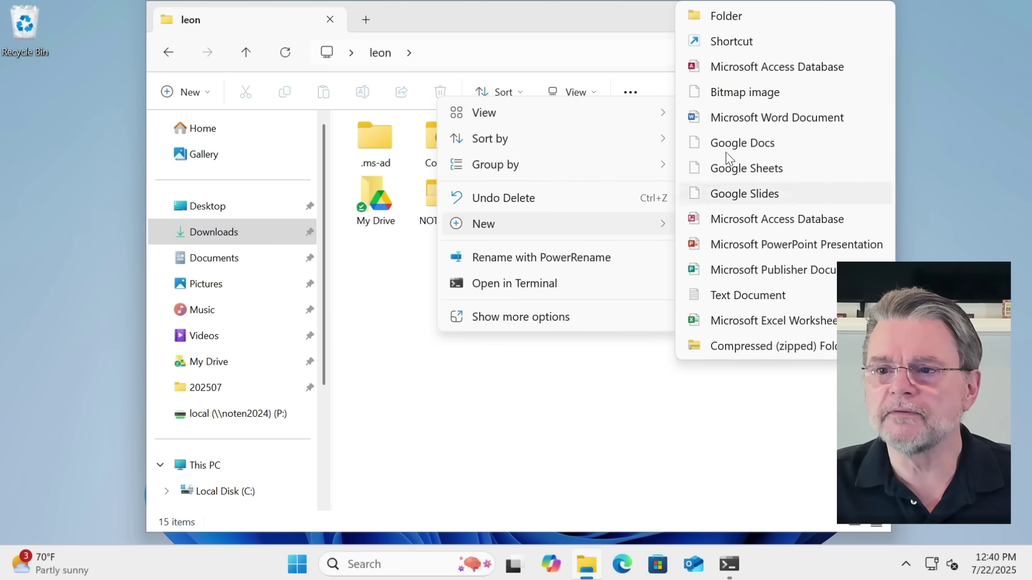
click(740, 11)
text(programs)
key(Return)
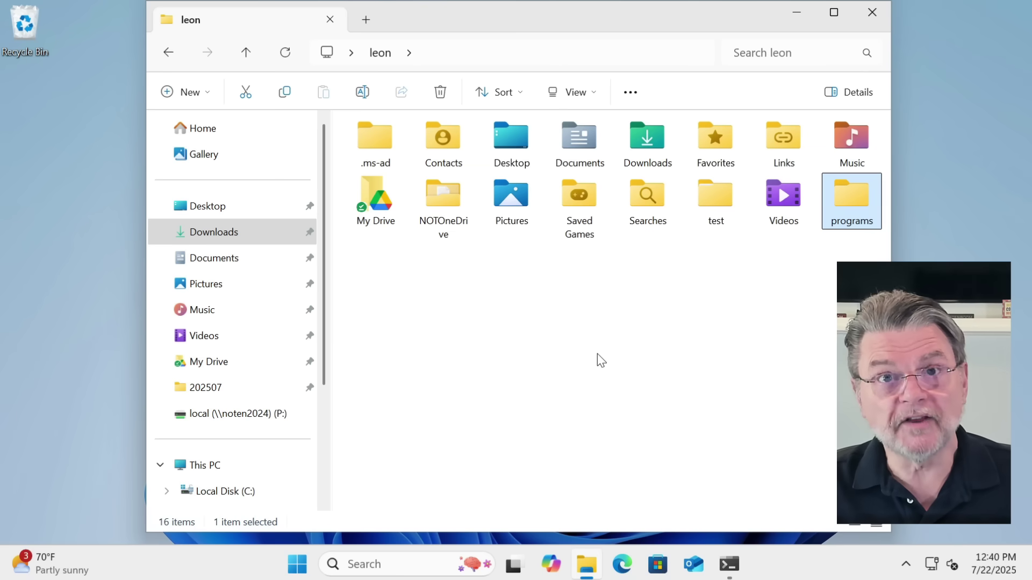
click(366, 20)
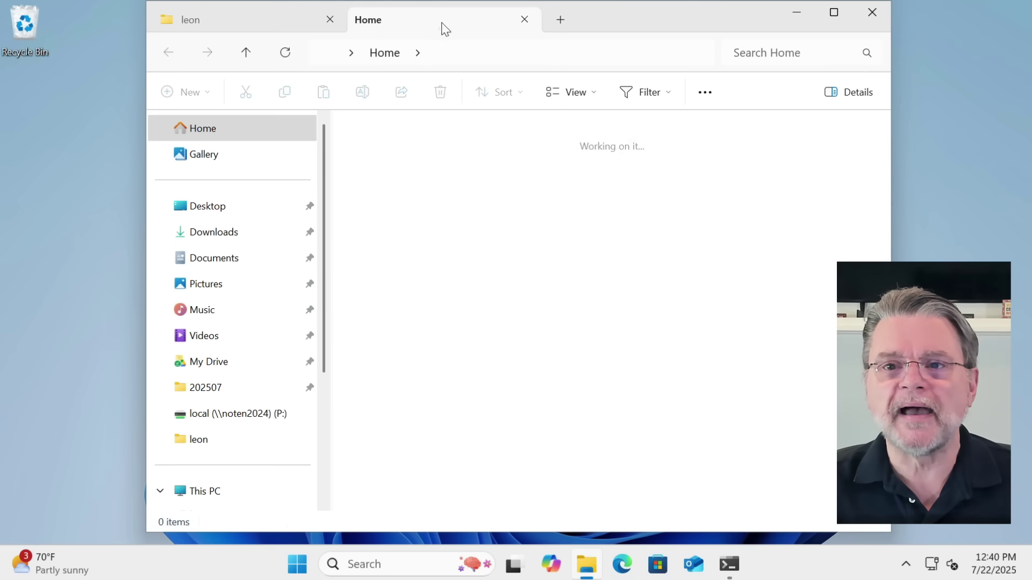
Cut incontrol.exe from Downloads and paste it into the new programs folder
click(215, 232)
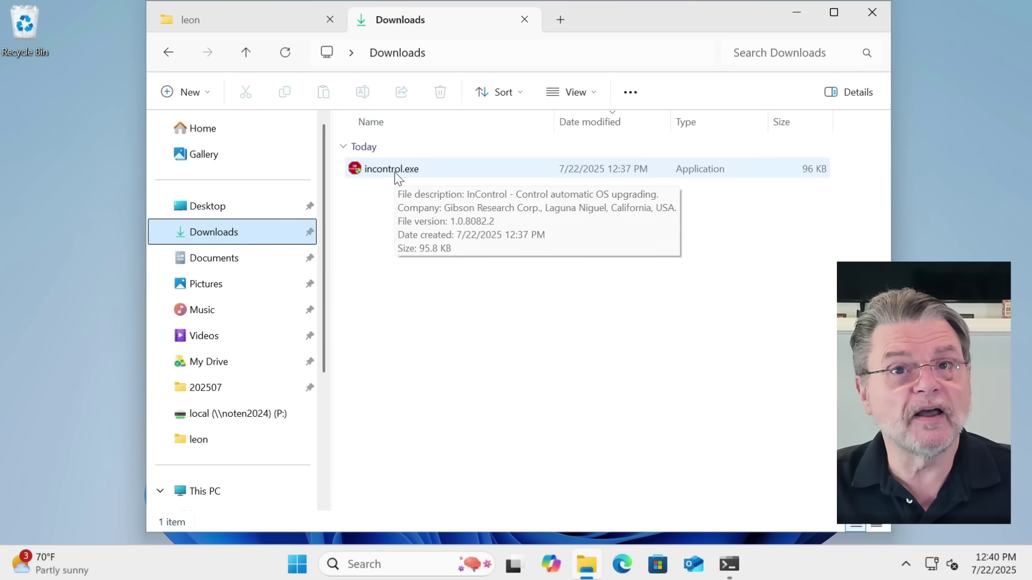
right_click(394, 172)
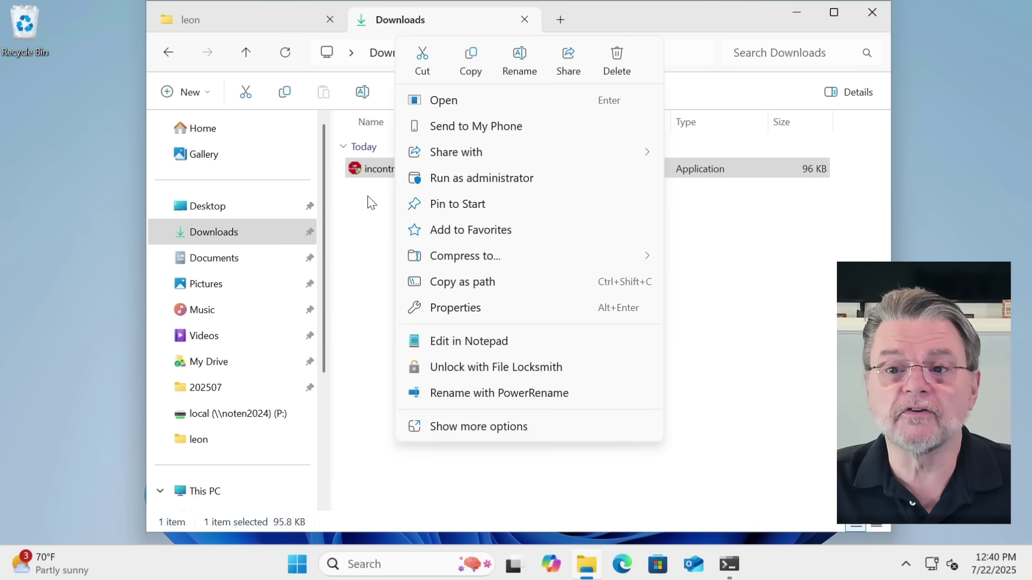
click(424, 64)
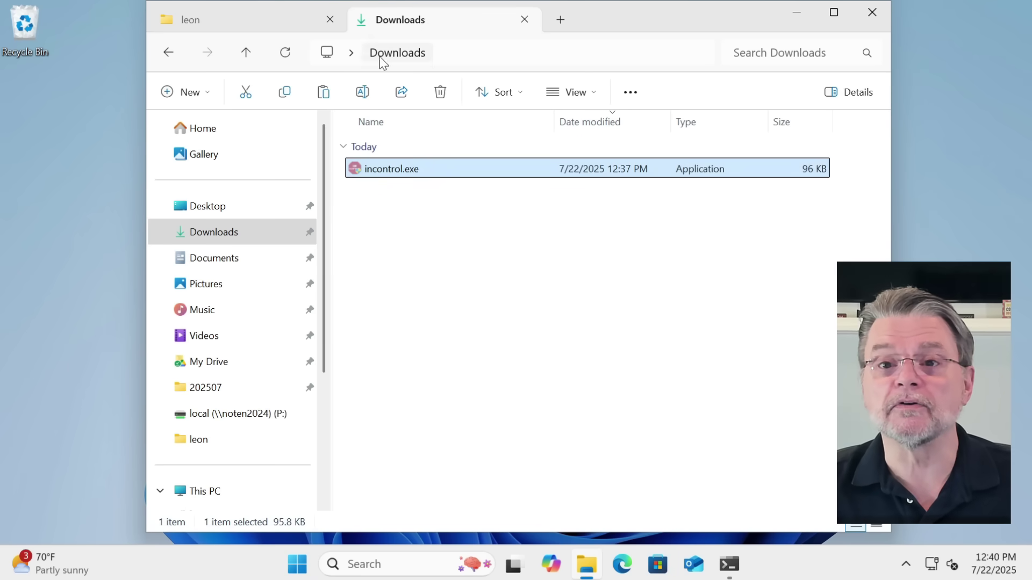
click(282, 20)
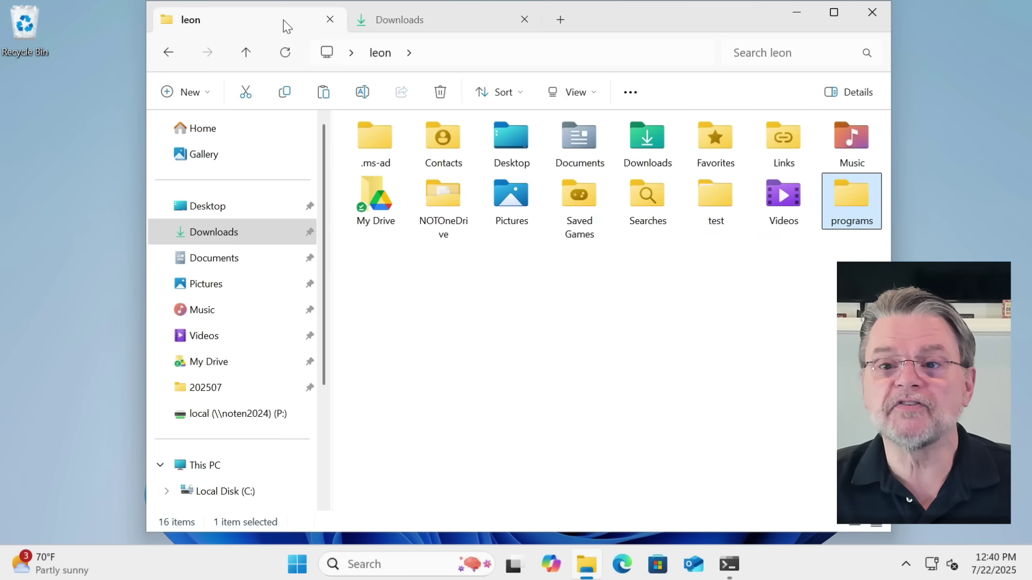
double_click(852, 198)
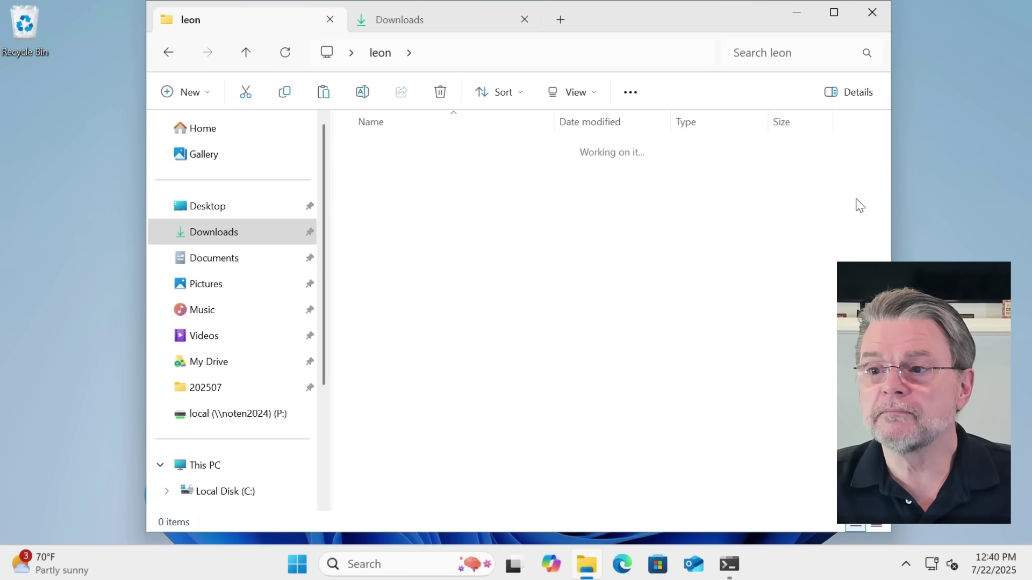
right_click(383, 193)
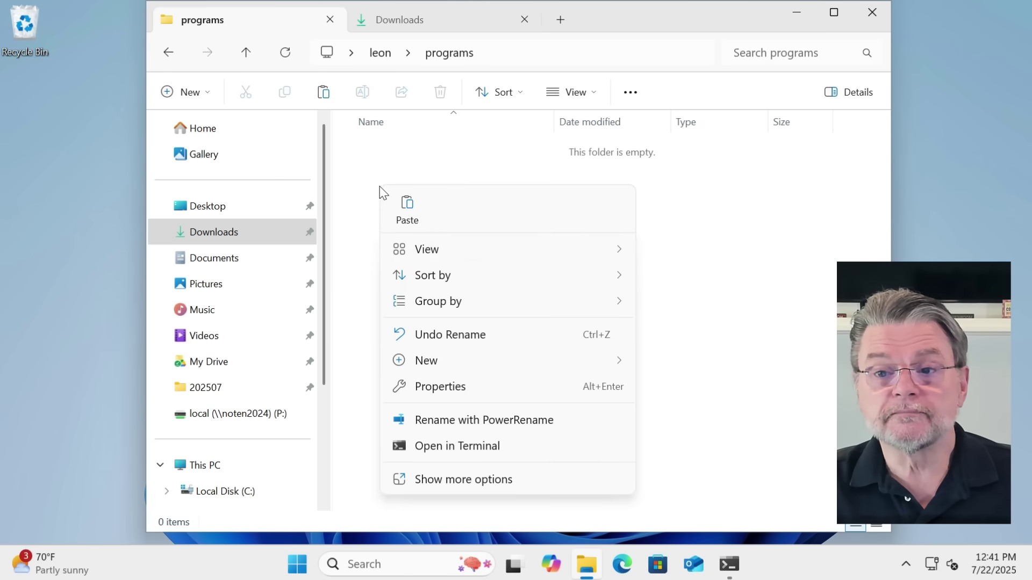
click(409, 220)
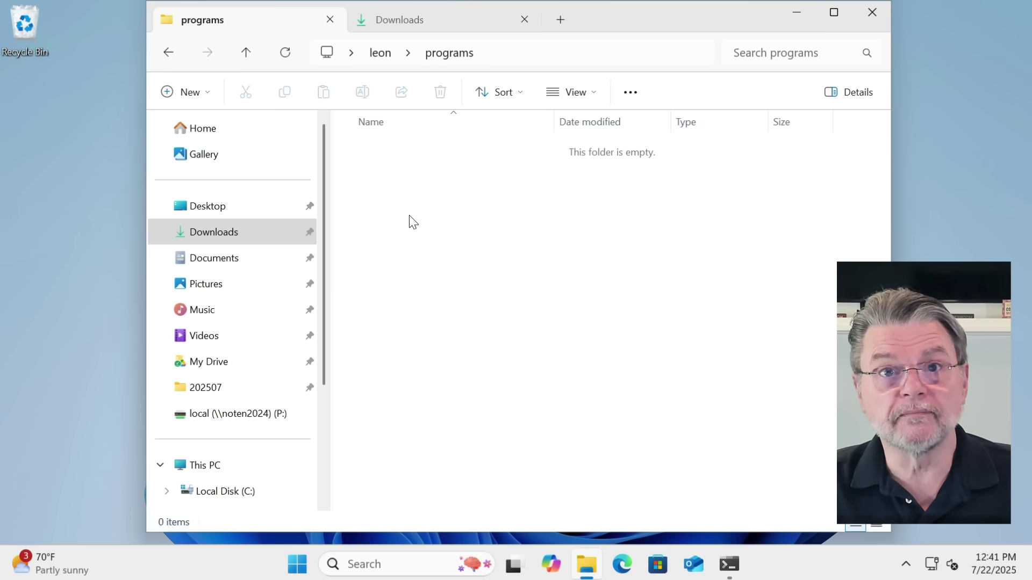
Confirm Downloads is now empty, then show the programs folder's full path in the address bar
click(422, 15)
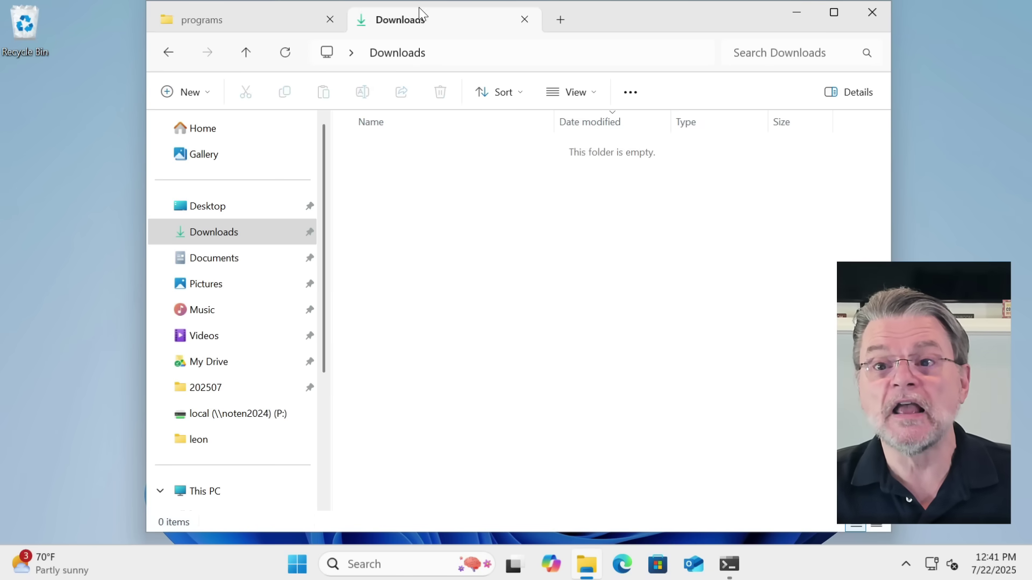
click(270, 20)
click(527, 47)
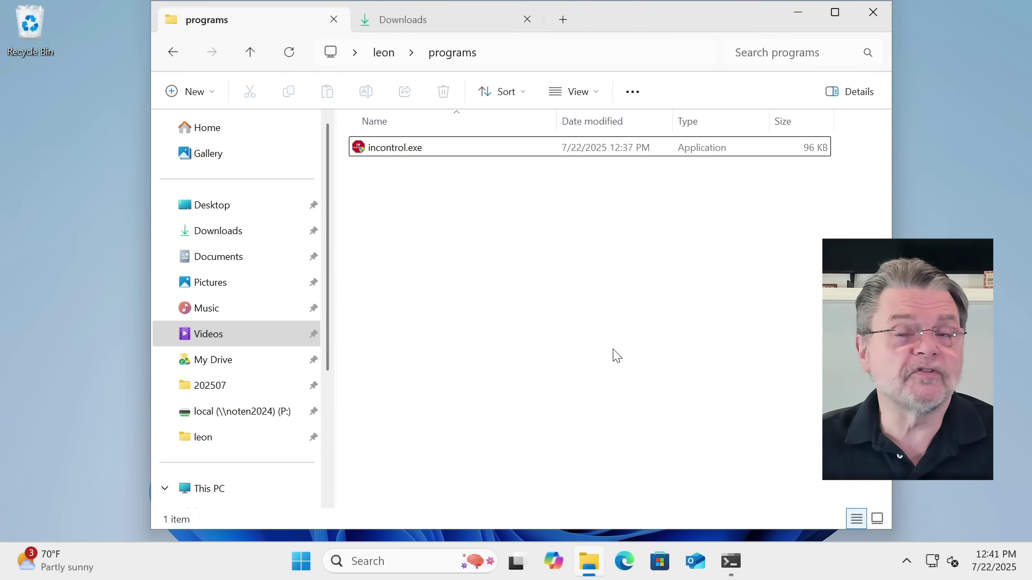
Go up to the user's profile folder and pin programs to Quick access
click(568, 48)
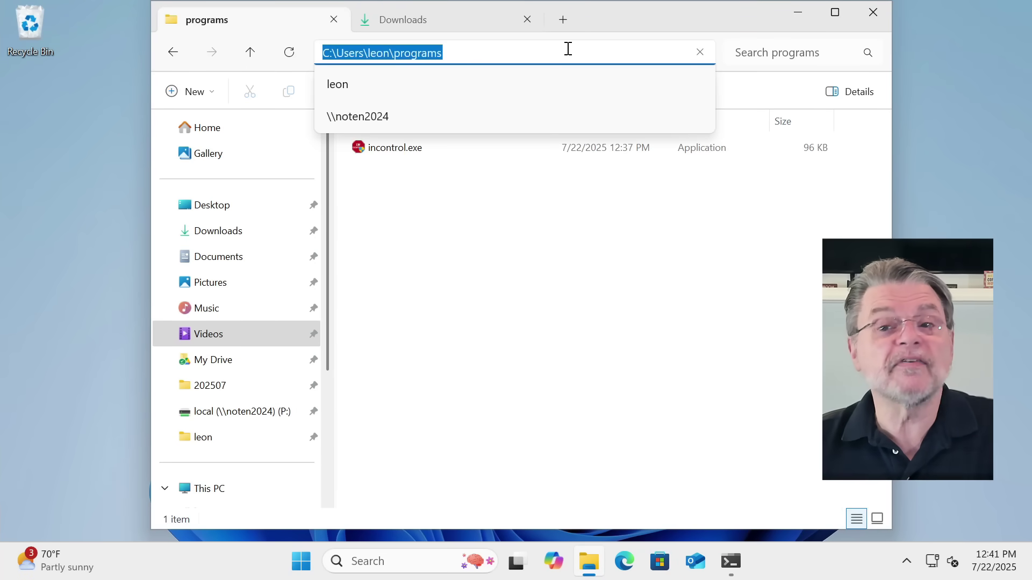
key(Escape)
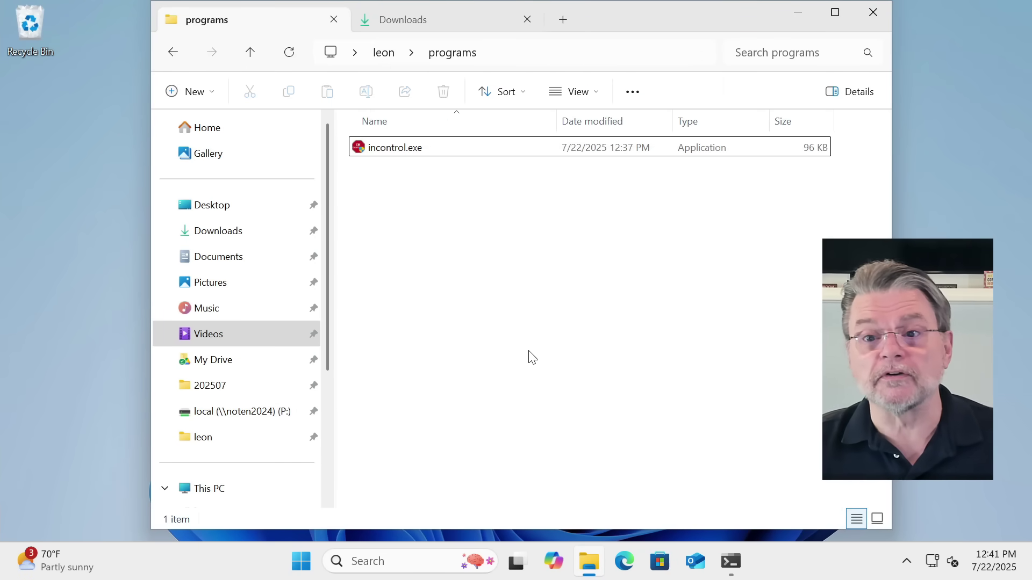
click(388, 56)
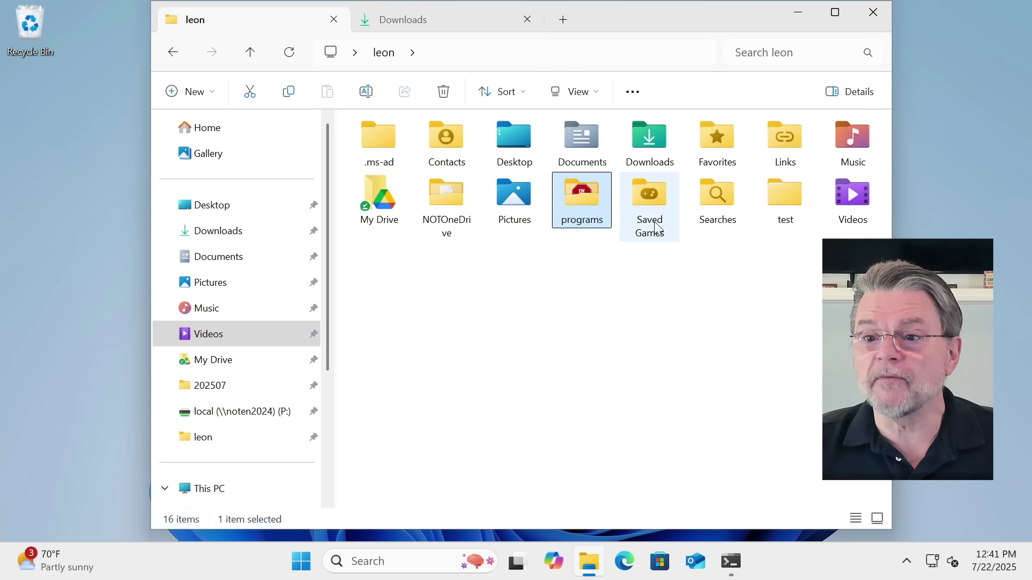
right_click(569, 199)
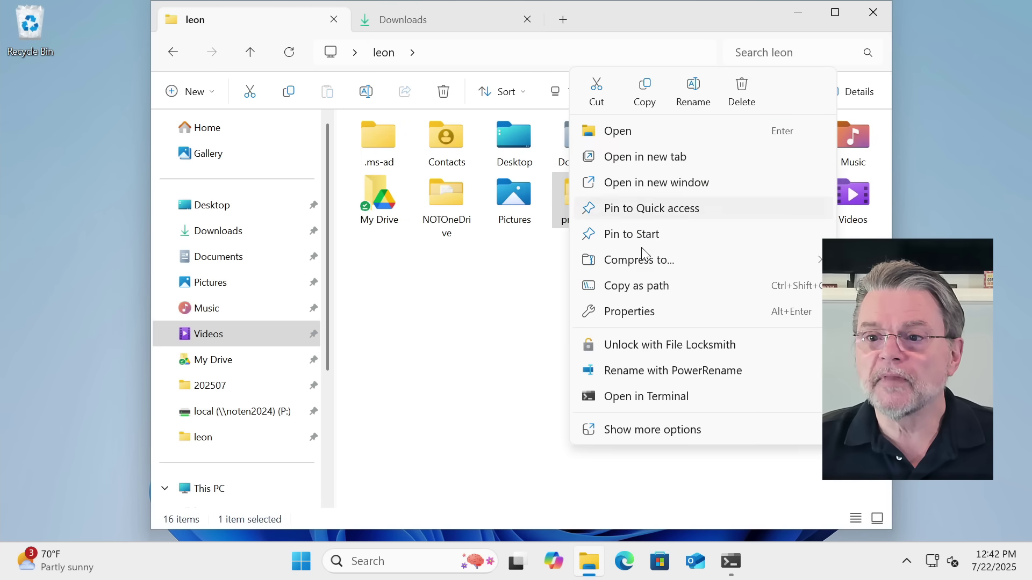
click(658, 210)
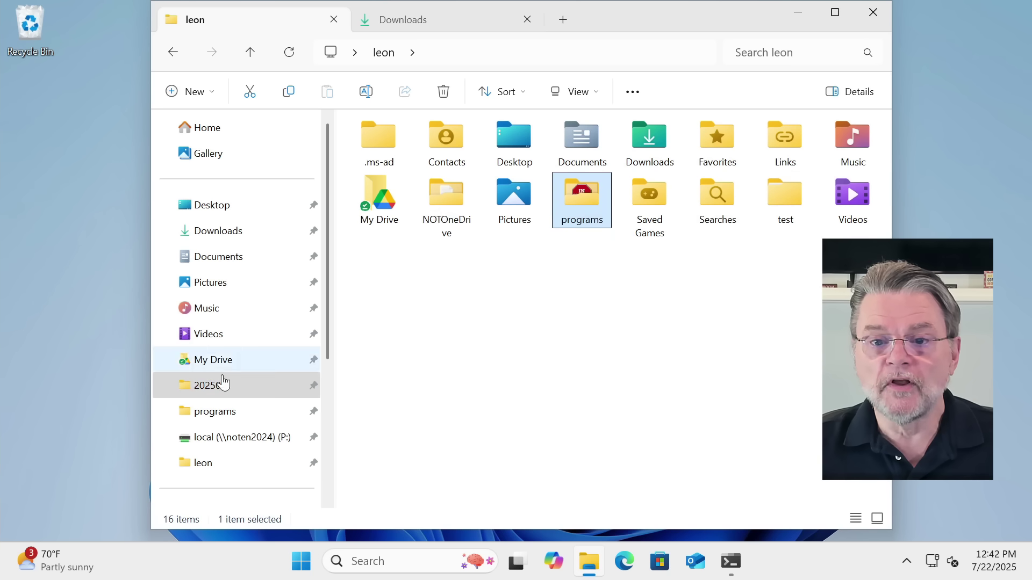
Launch incontrol.exe from the pinned programs folder, allow it to run, then close it
click(241, 415)
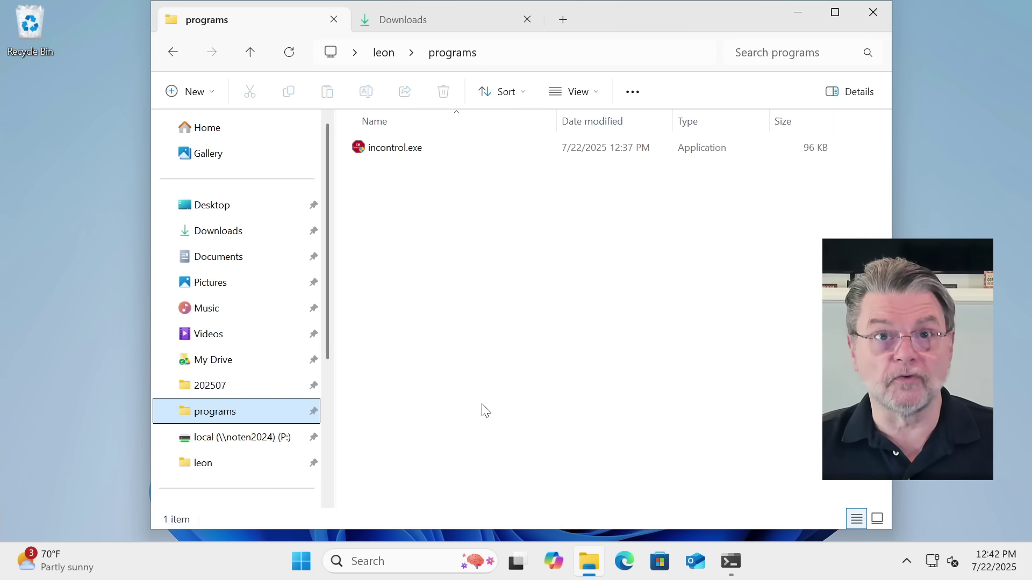
click(374, 153)
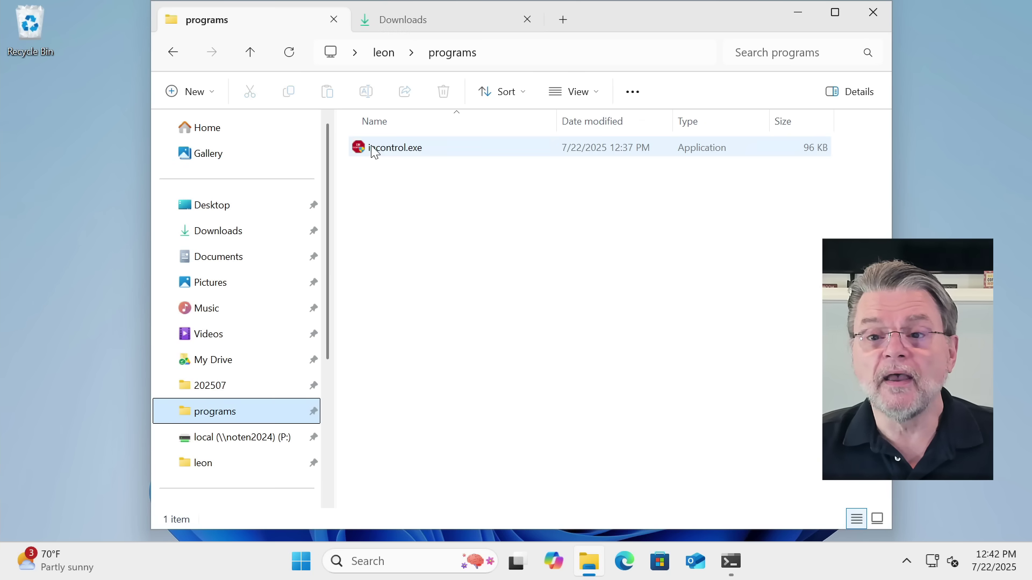
double_click(375, 150)
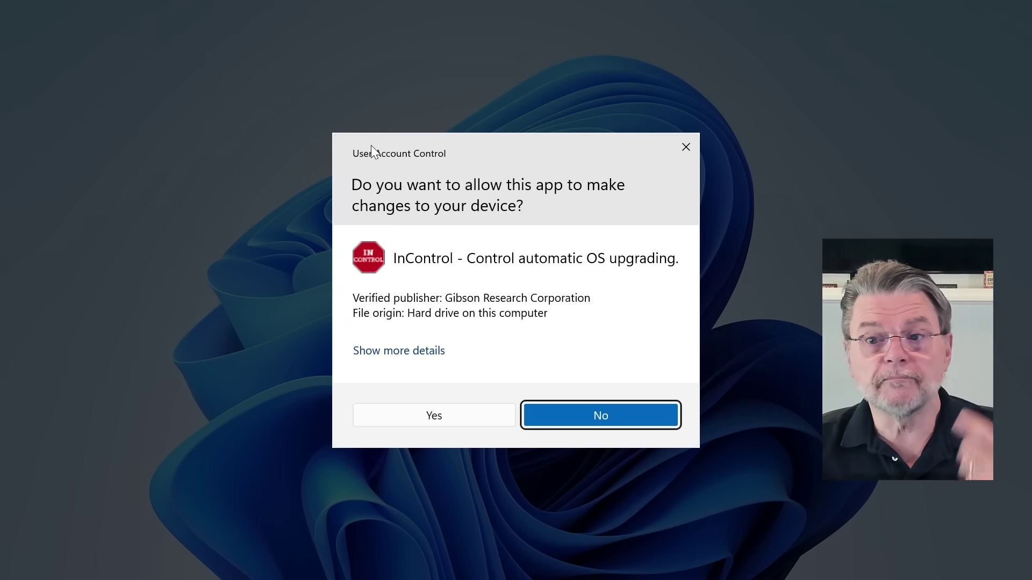
click(477, 414)
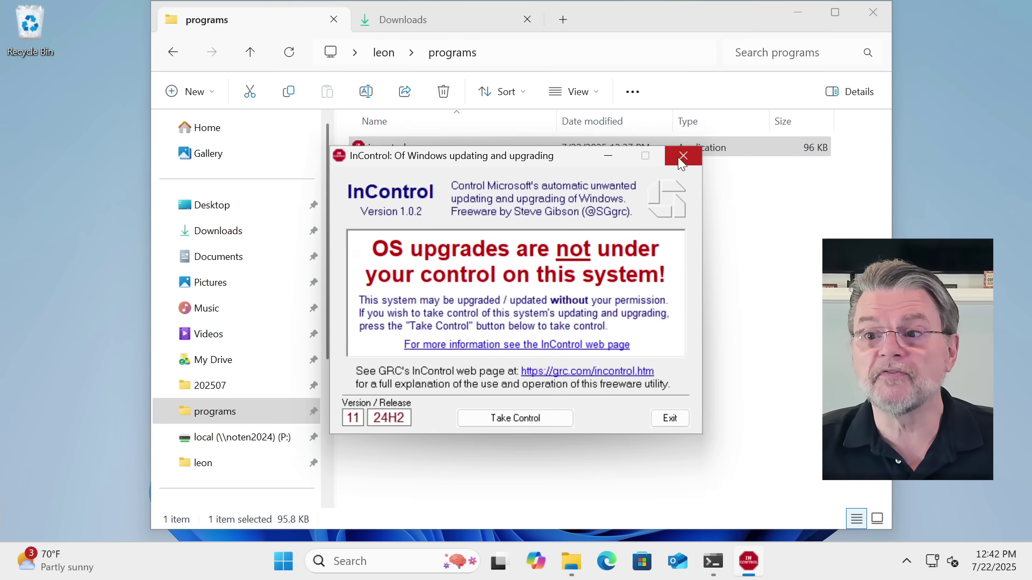
click(683, 157)
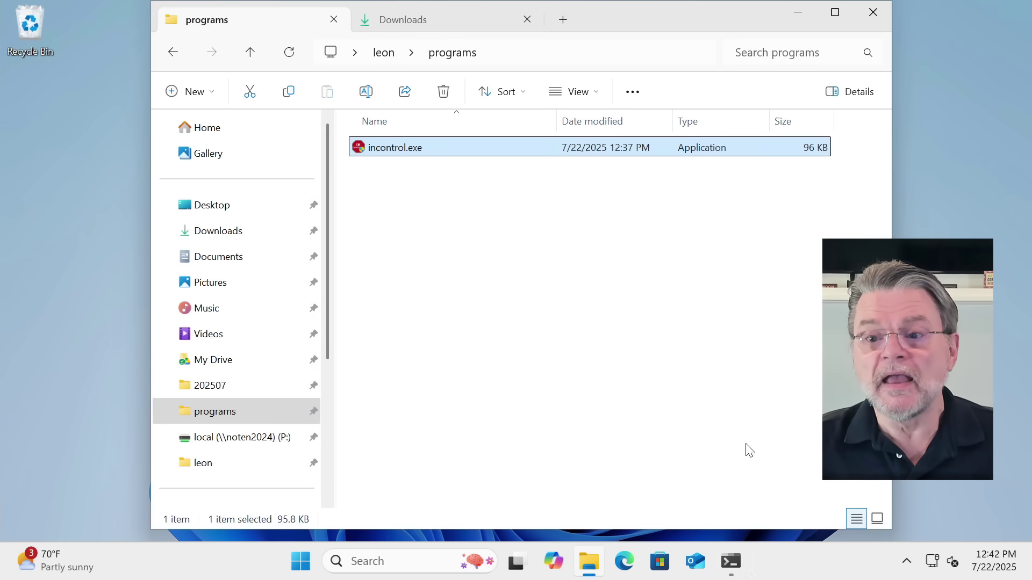
In Command Prompt, cd to C:\Users\%username% and list its contents with dir
click(730, 564)
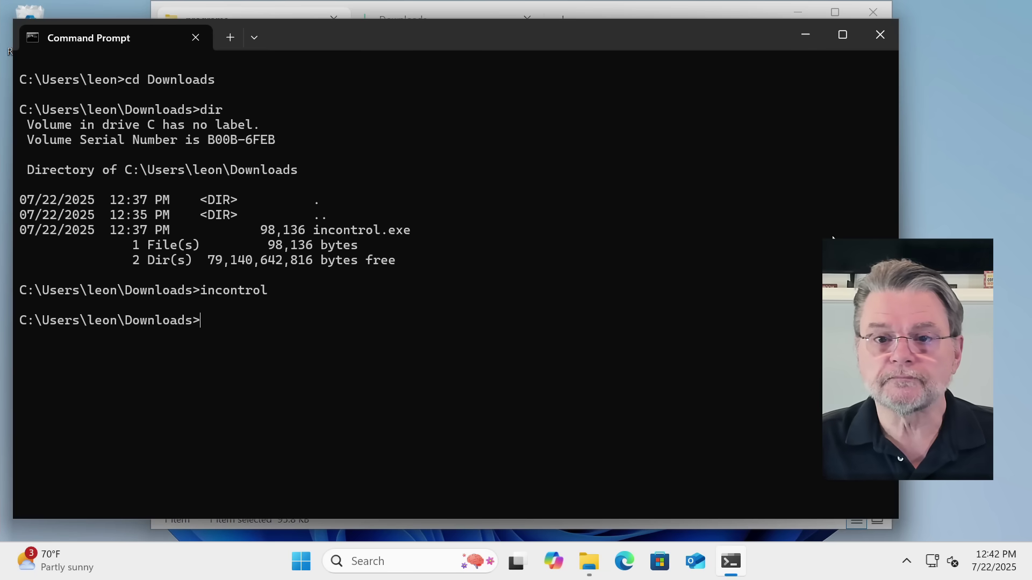
text(cd)
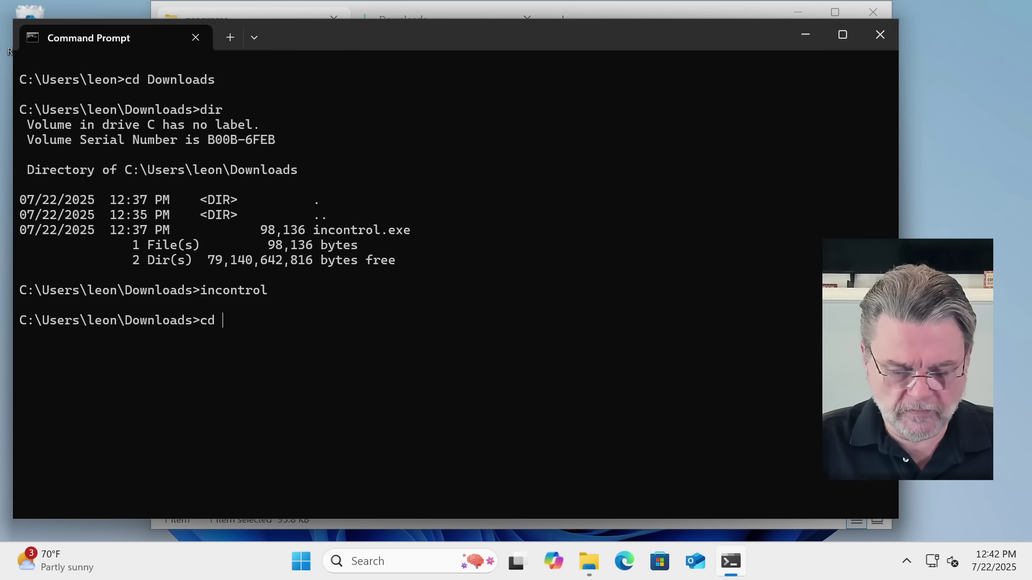
text( C:\Users\%)
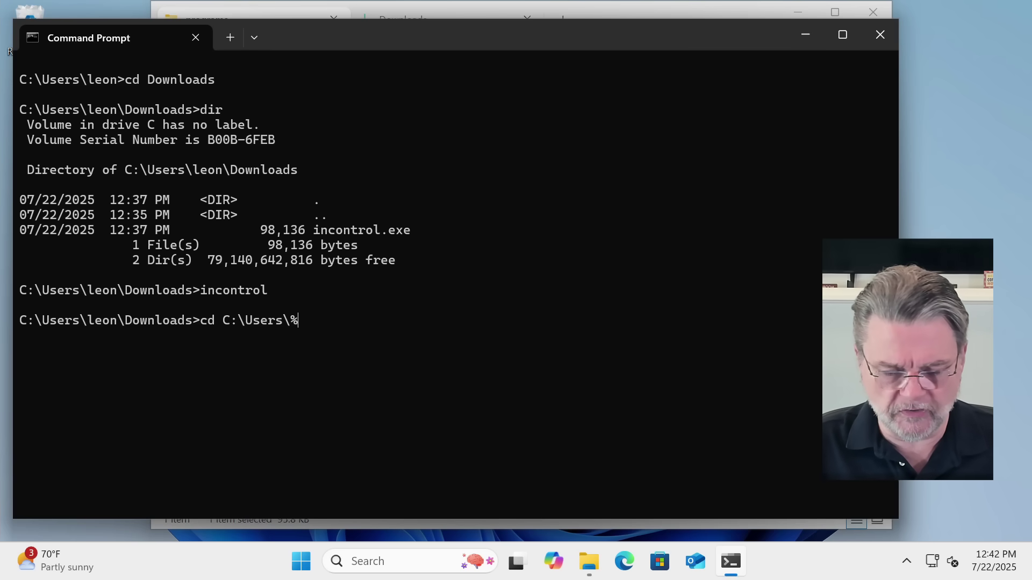
text(username%)
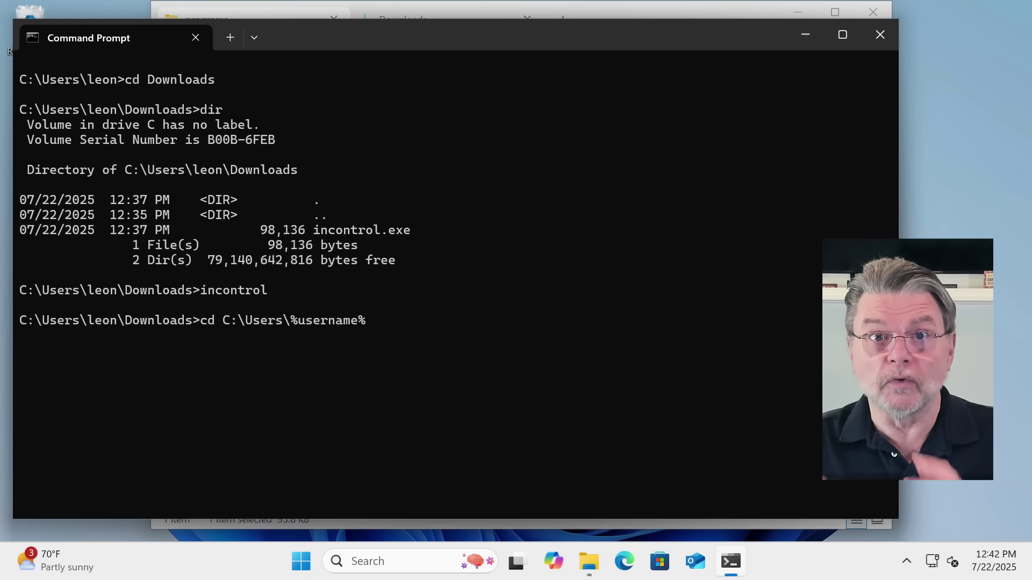
key(Return)
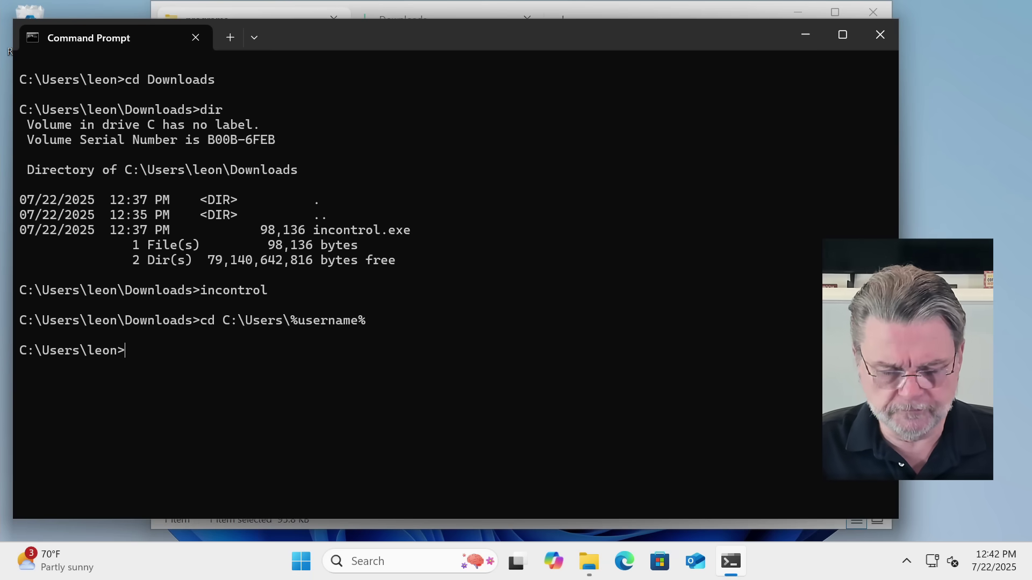
text(dir)
key(Return)
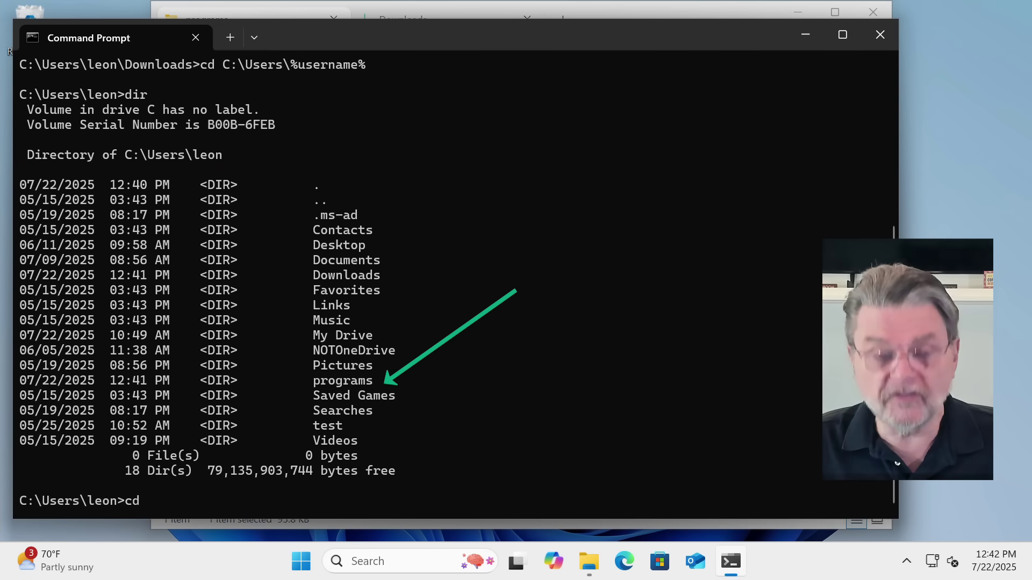
Change into programs, confirm incontrol.exe with dir, and run it via Tab completion
text(cd programs)
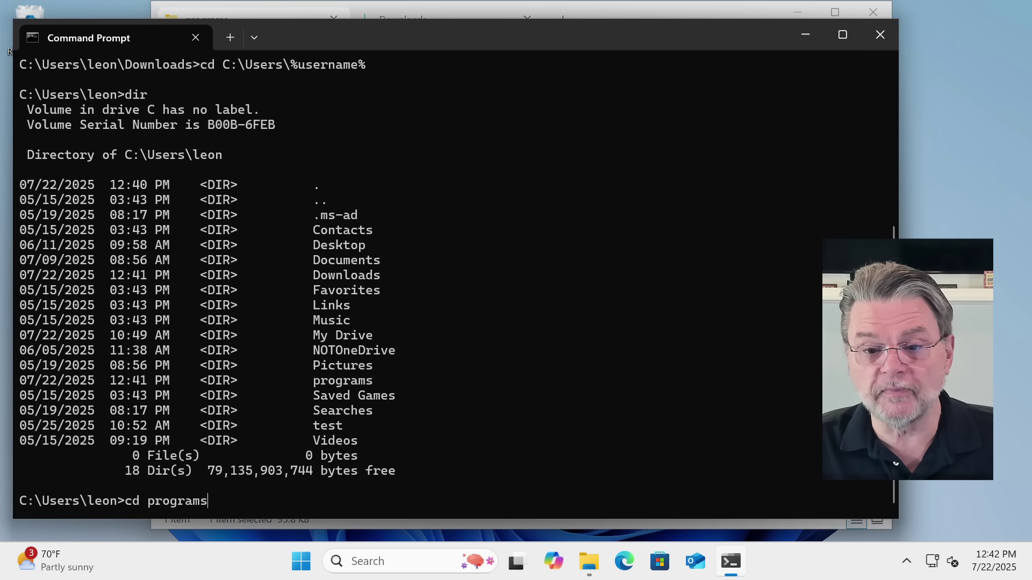
key(Return)
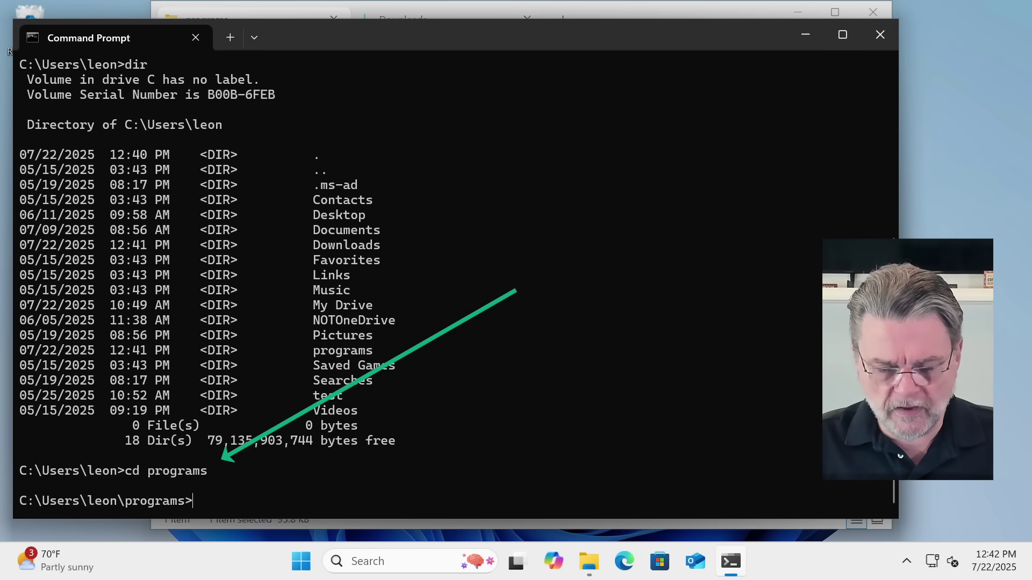
text(dir)
key(Return)
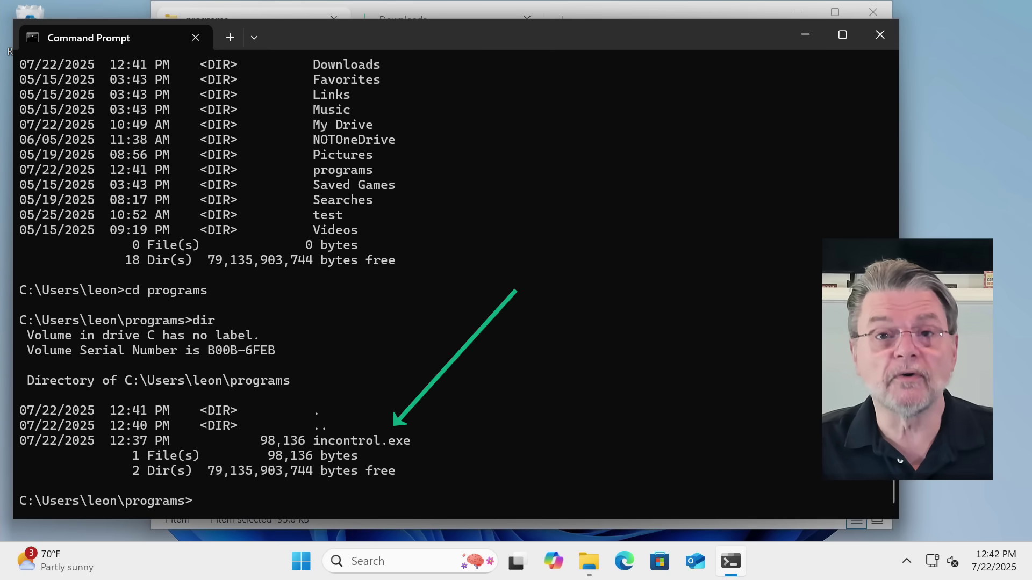
text(in)
key(Tab)
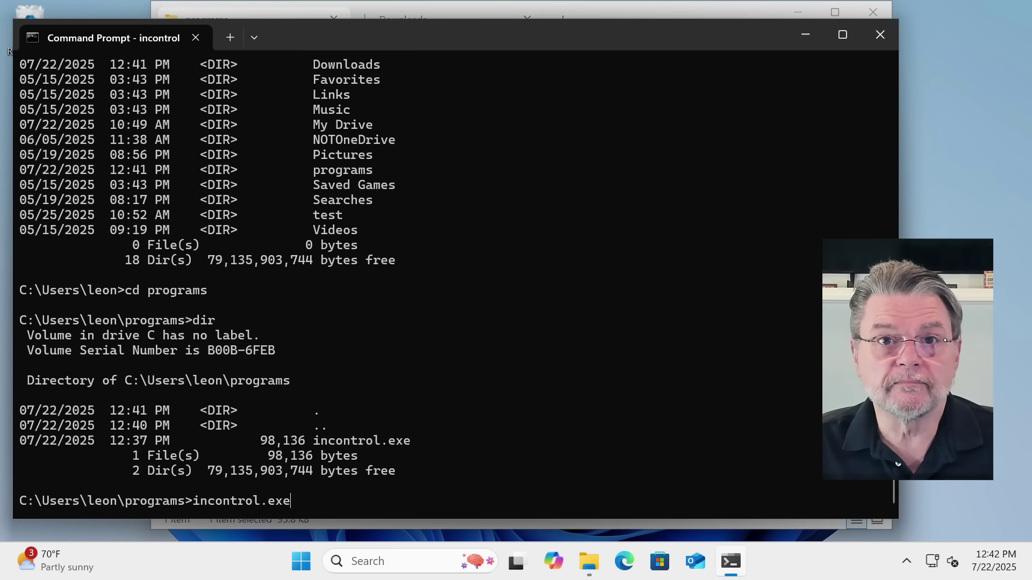
key(Return)
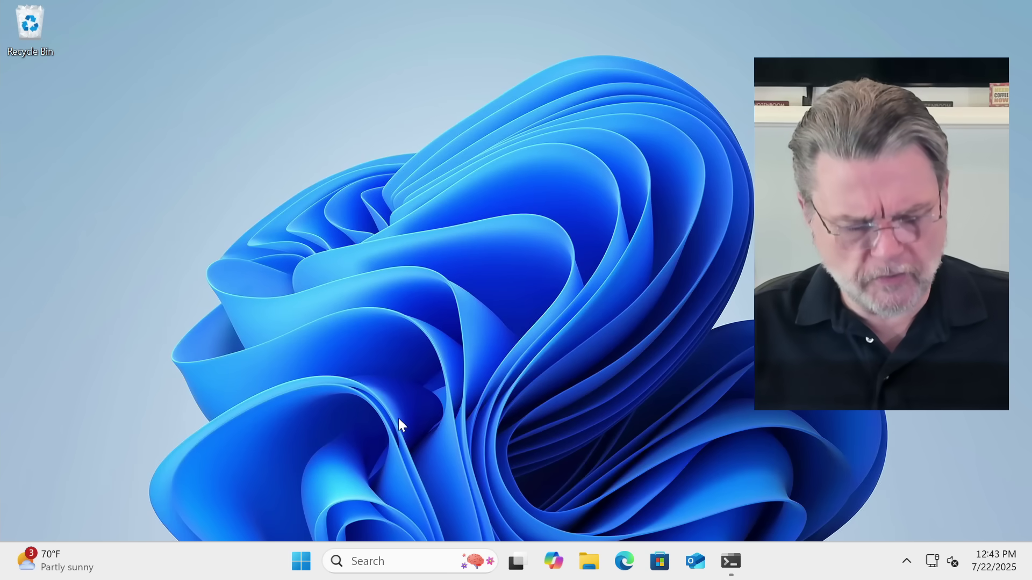
Run 'incontrol' from the Win+R Run box, which fails with 'Windows cannot find'
key(super+r)
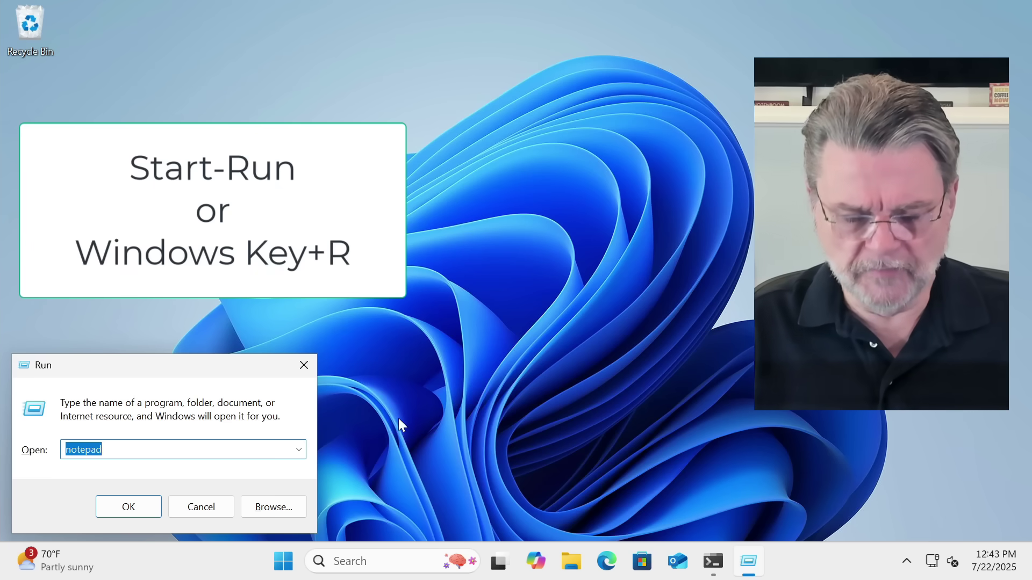
text(incontr)
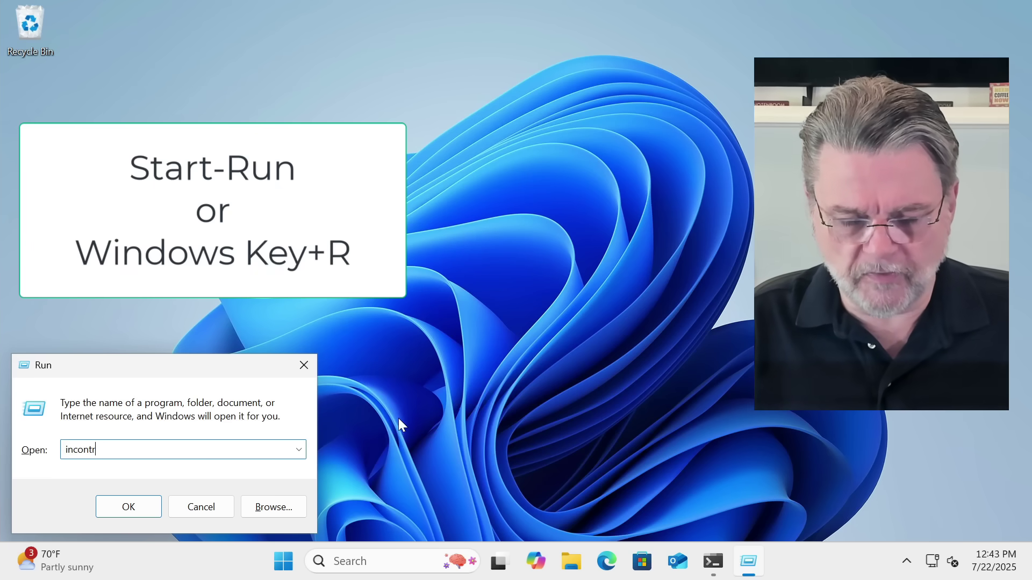
text(ol)
key(Return)
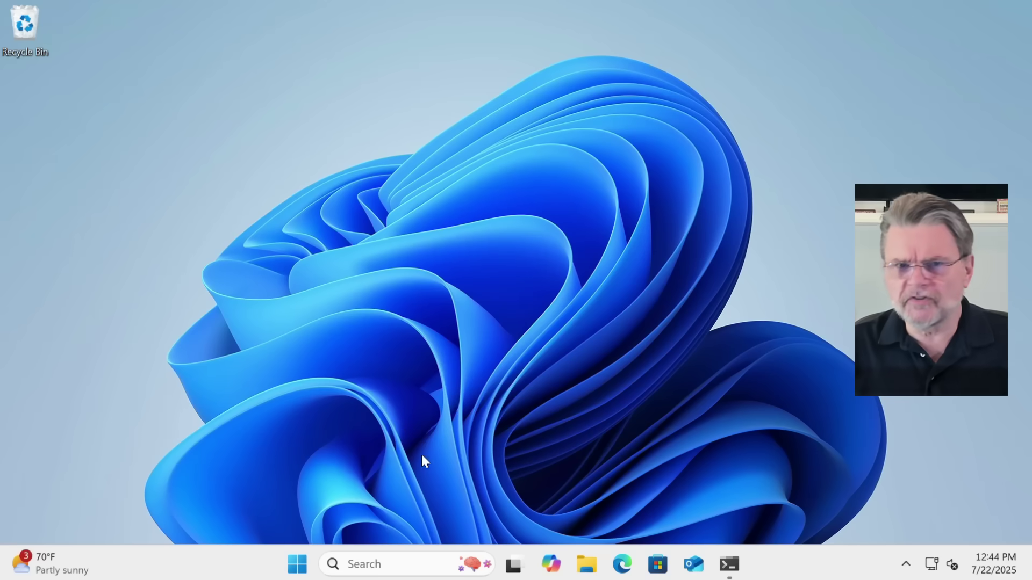
From Settings, search 'path' and open Edit the system environment variables, then Environment Variables
right_click(297, 568)
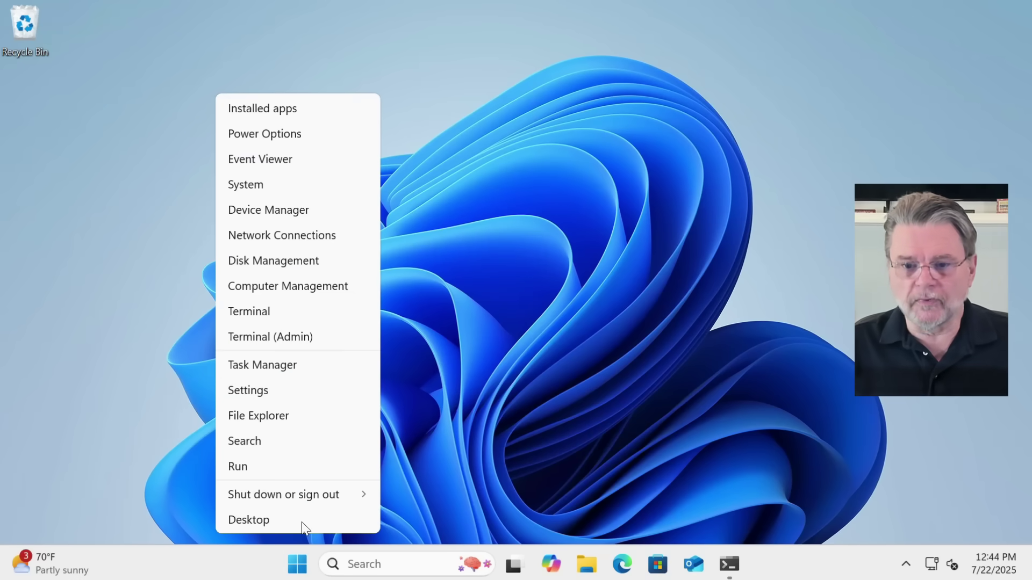
click(298, 388)
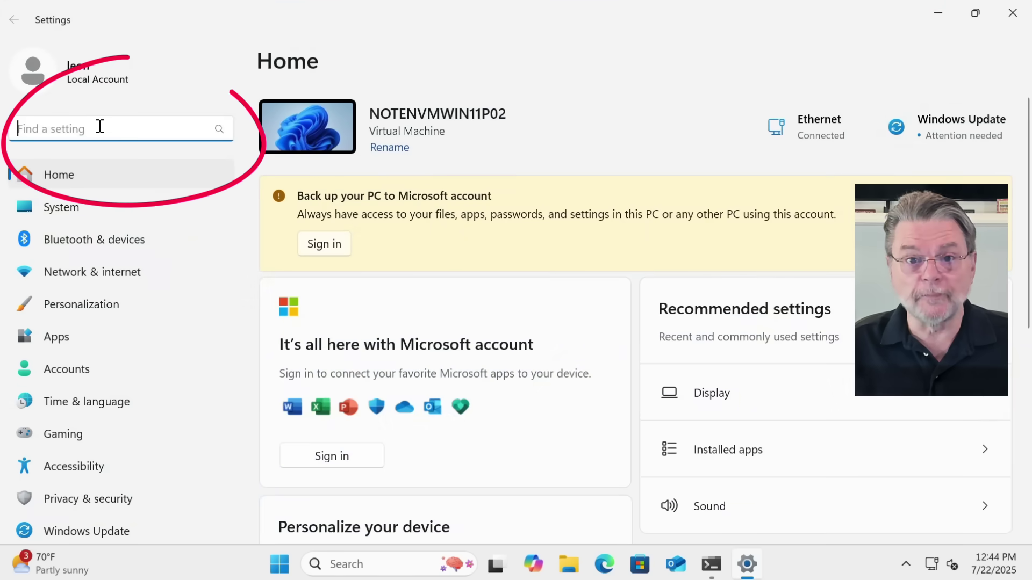
text(path)
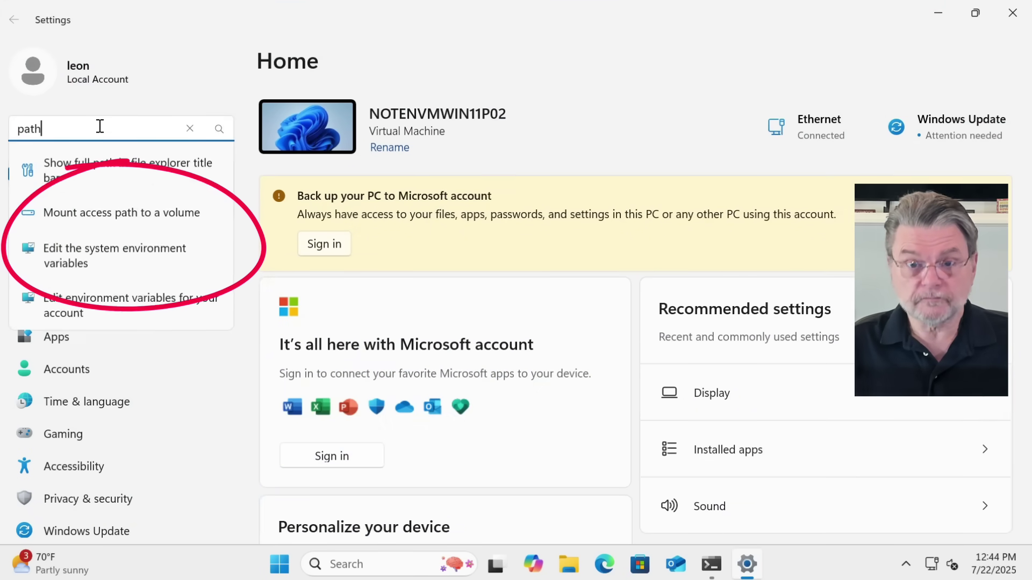
click(127, 260)
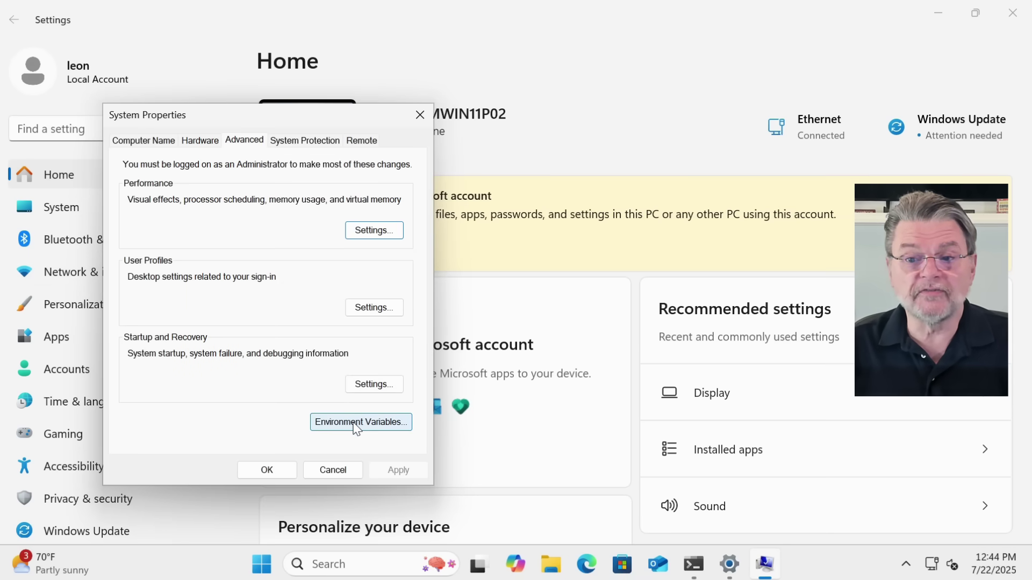
click(355, 423)
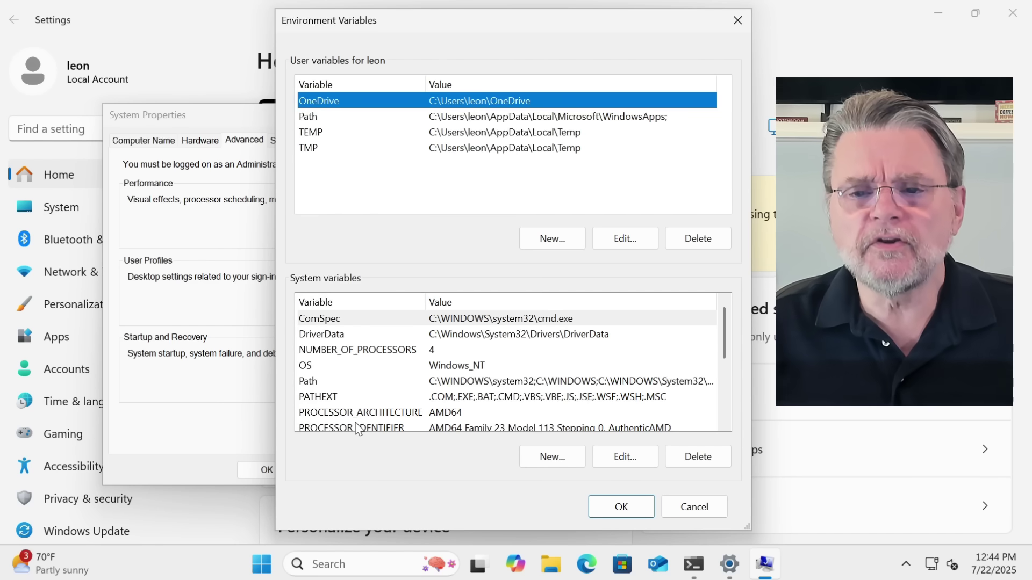
Select the Path entry under System variables
click(346, 381)
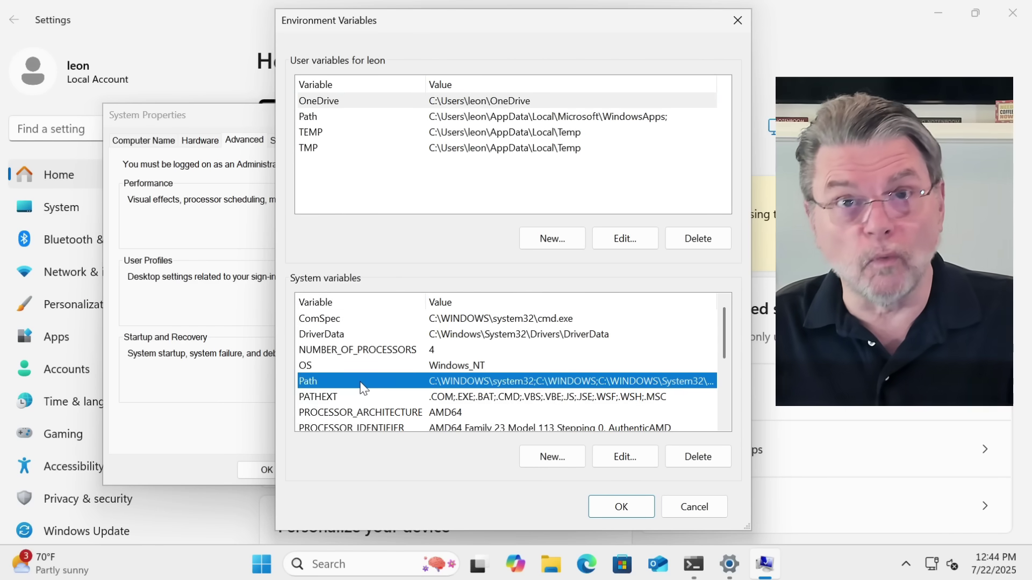
double_click(361, 386)
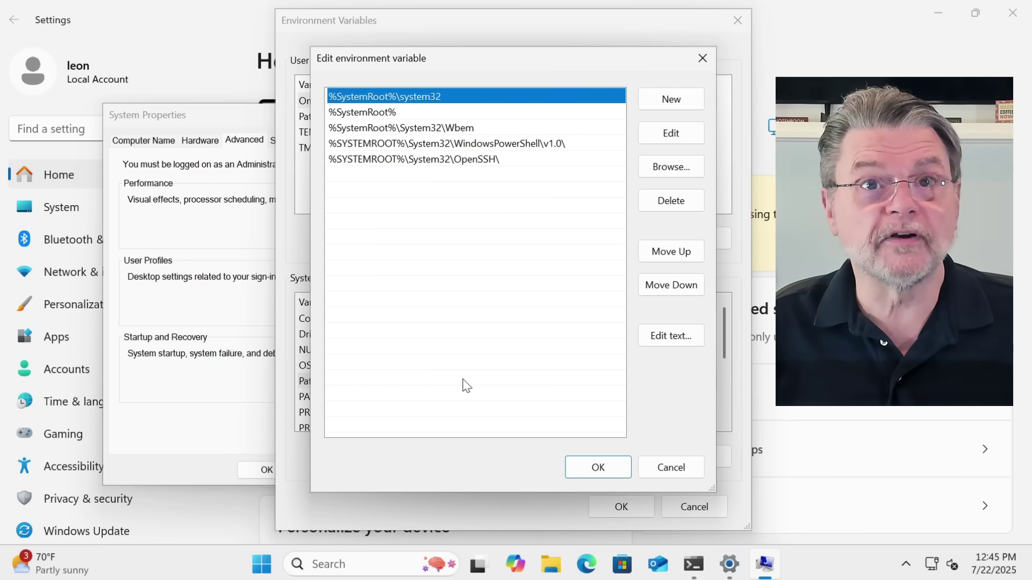
Cancel the system Path editor and open the user Path variable for editing
click(654, 470)
click(354, 120)
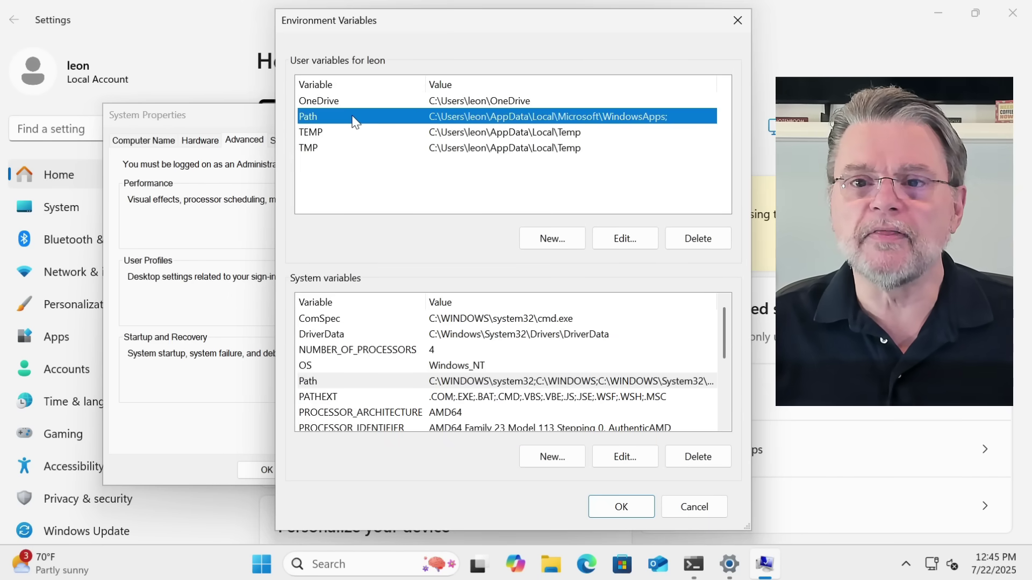
double_click(353, 119)
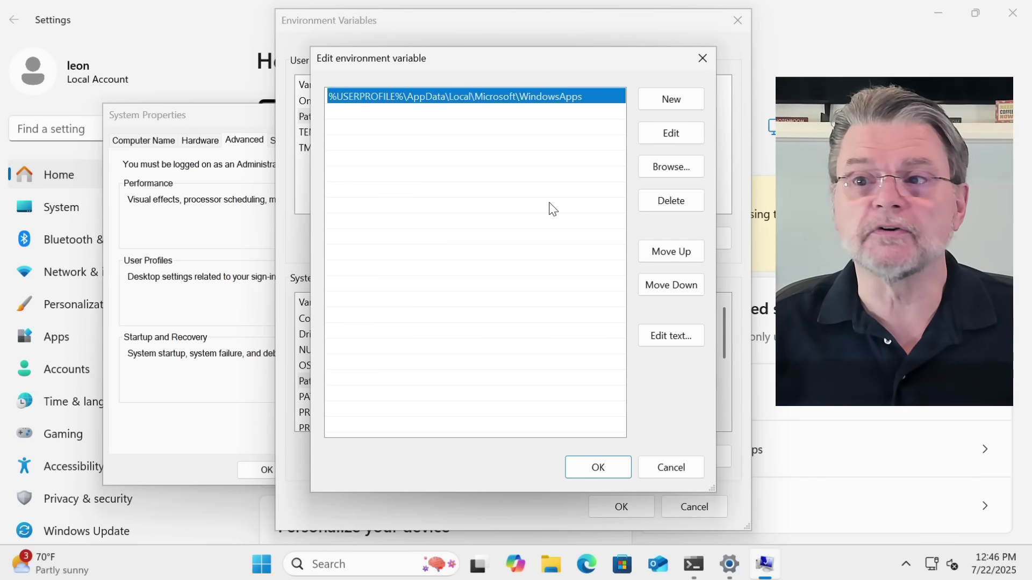
Add %USERPROFILE%\programs as a new user Path entry and confirm with OK
click(670, 102)
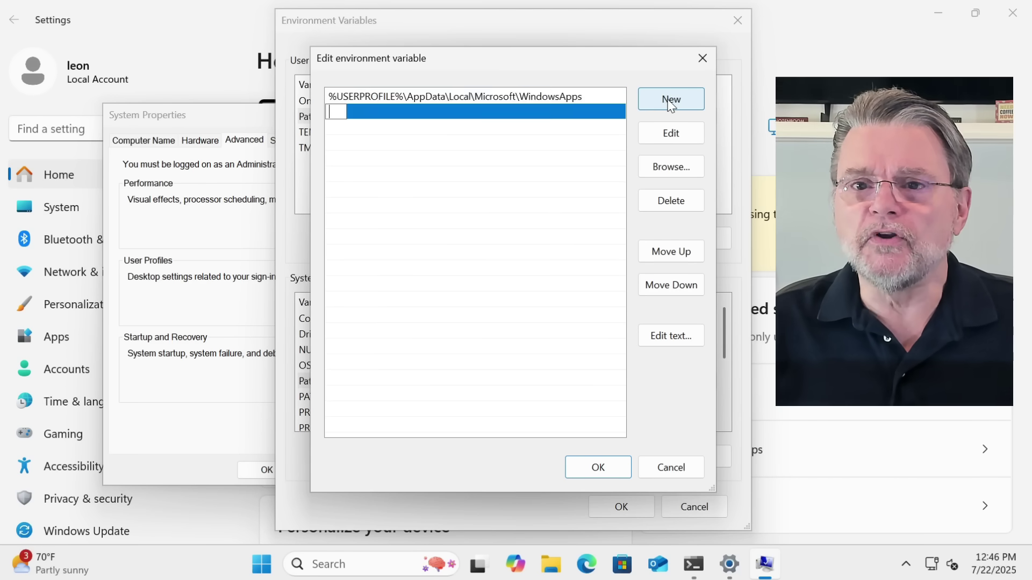
text(%USERPROFILE)
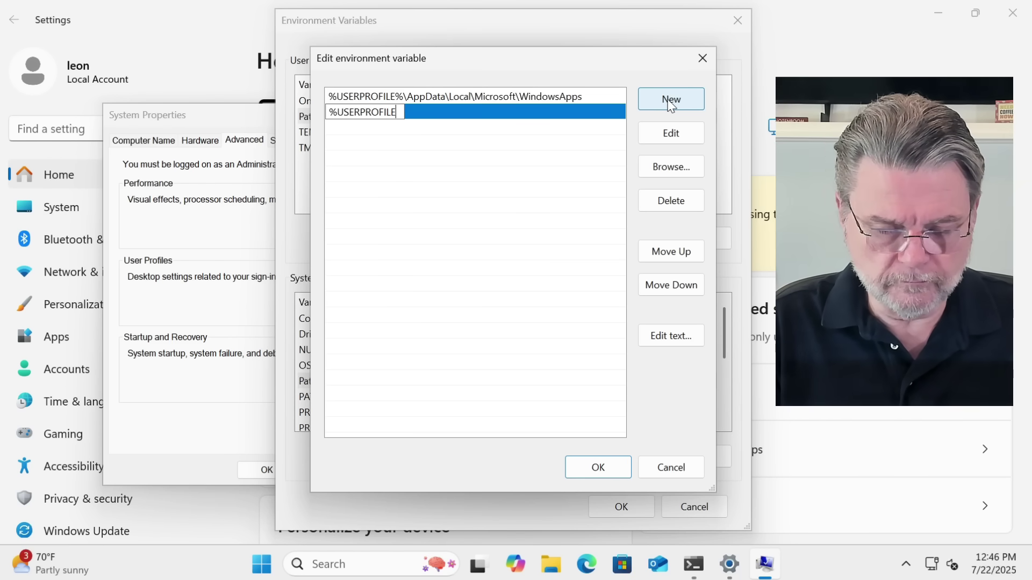
text(%)
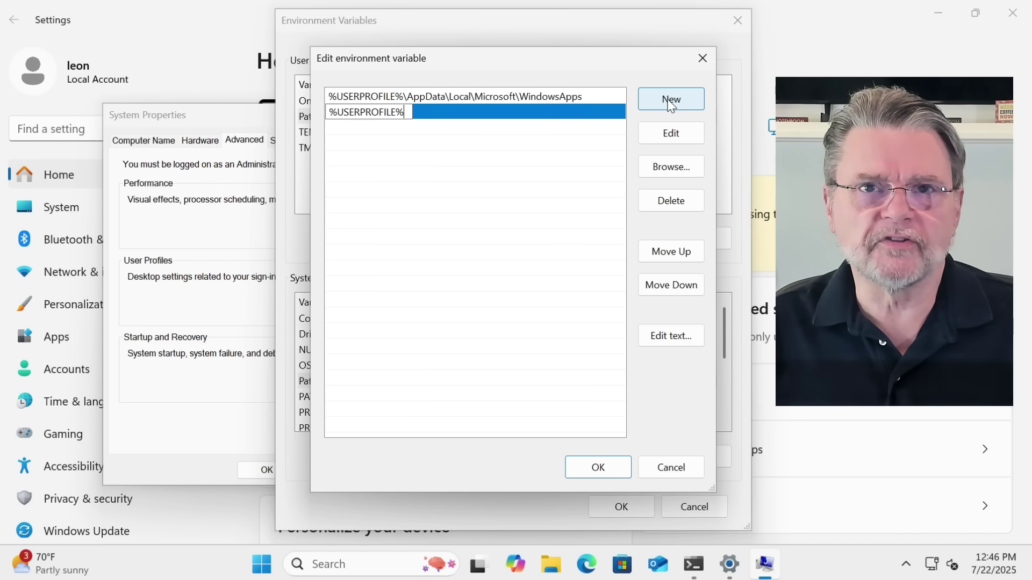
text(\programs)
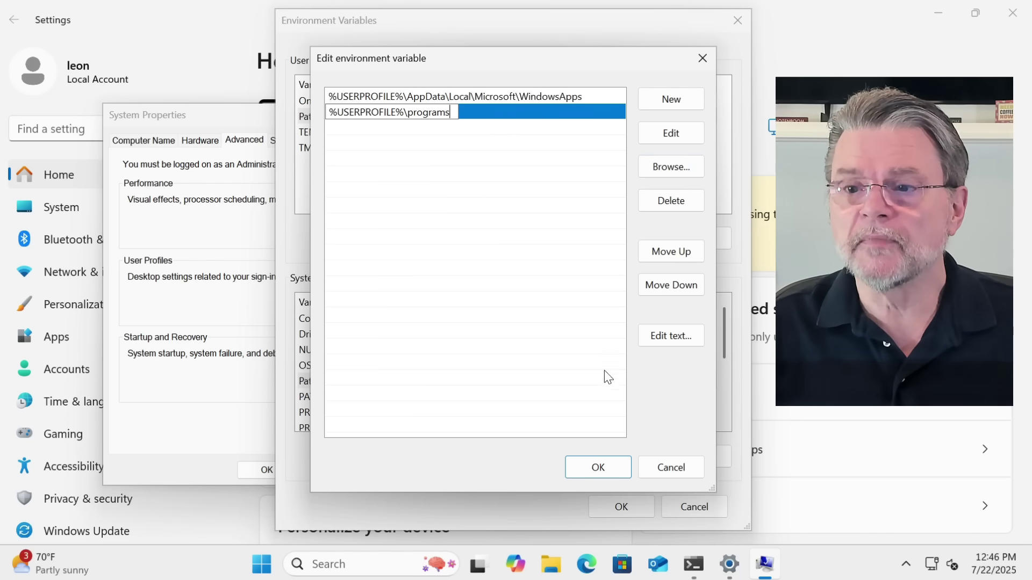
click(598, 468)
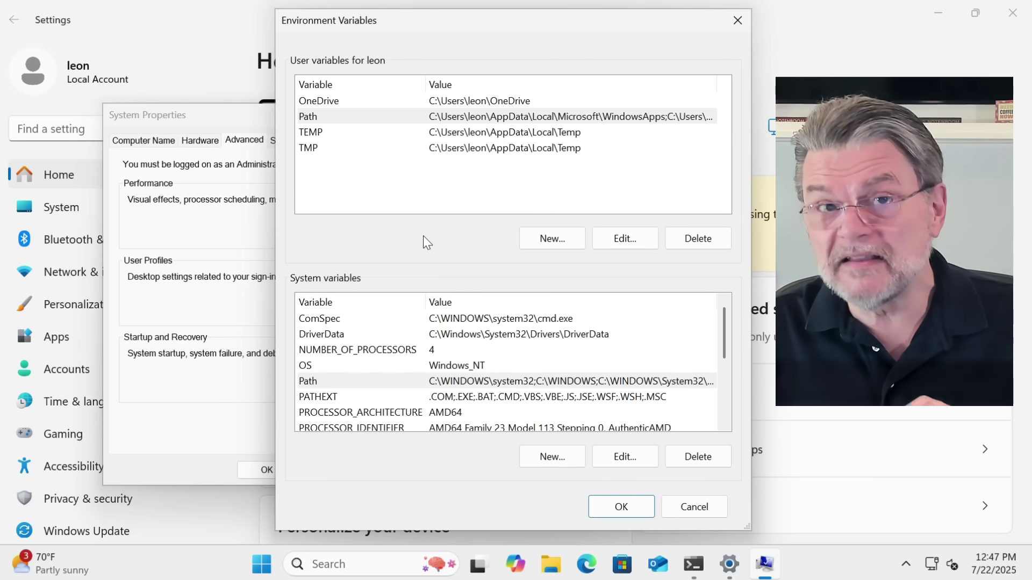
Compare the system and user Path variables by selecting each in turn
click(362, 382)
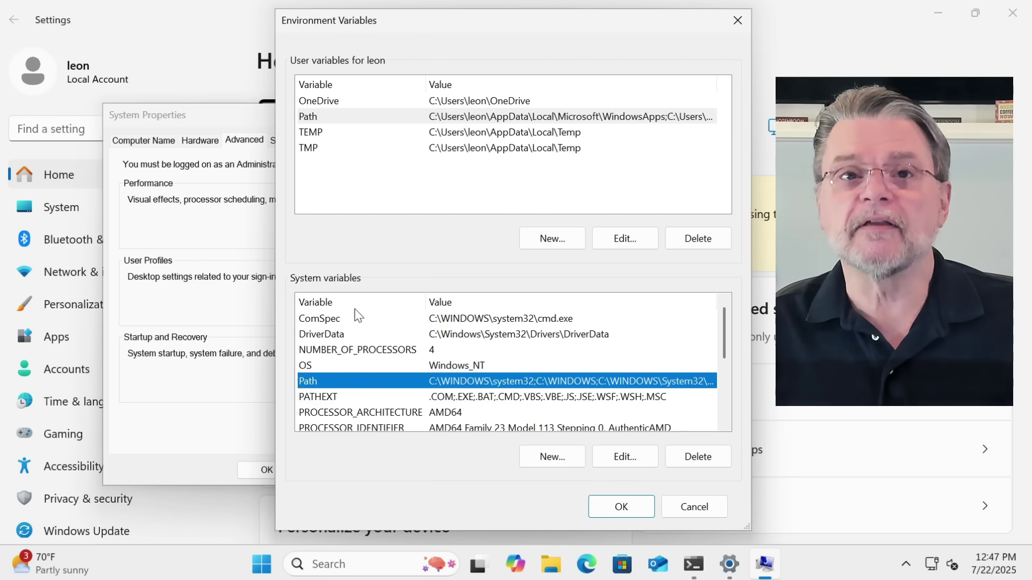
click(329, 121)
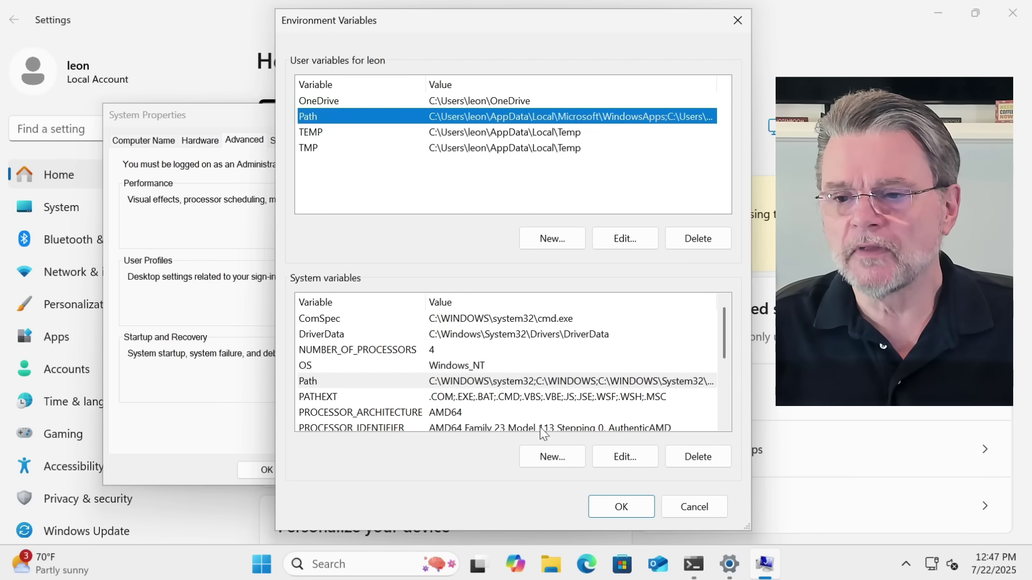
Apply the variable changes and close System Properties and Settings
click(627, 502)
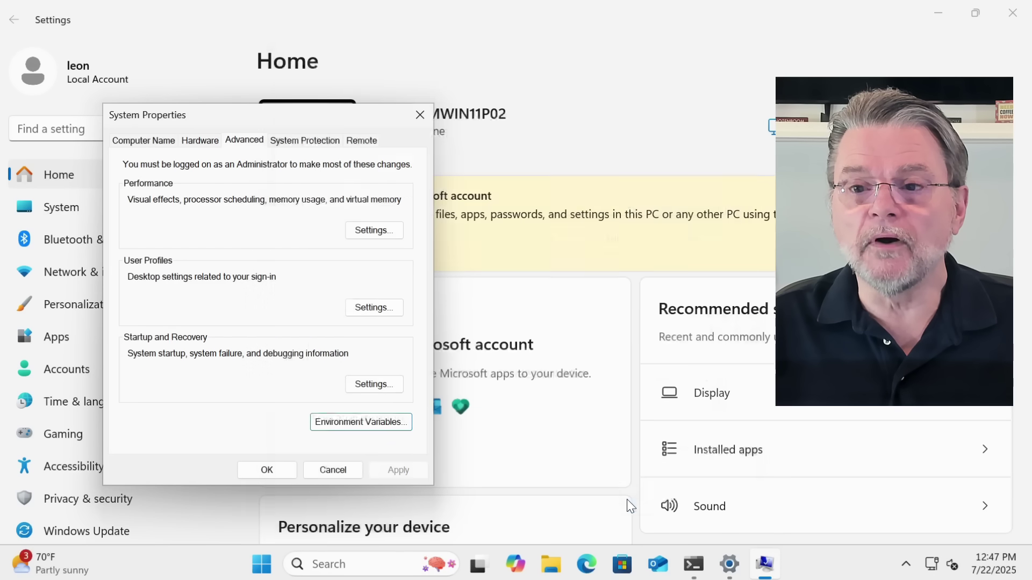
click(277, 473)
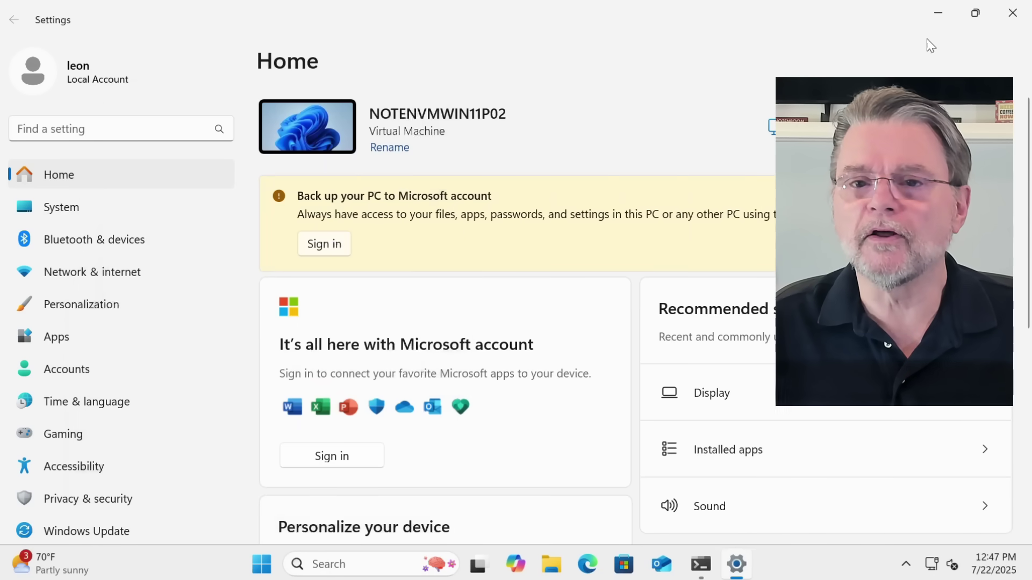
click(1013, 19)
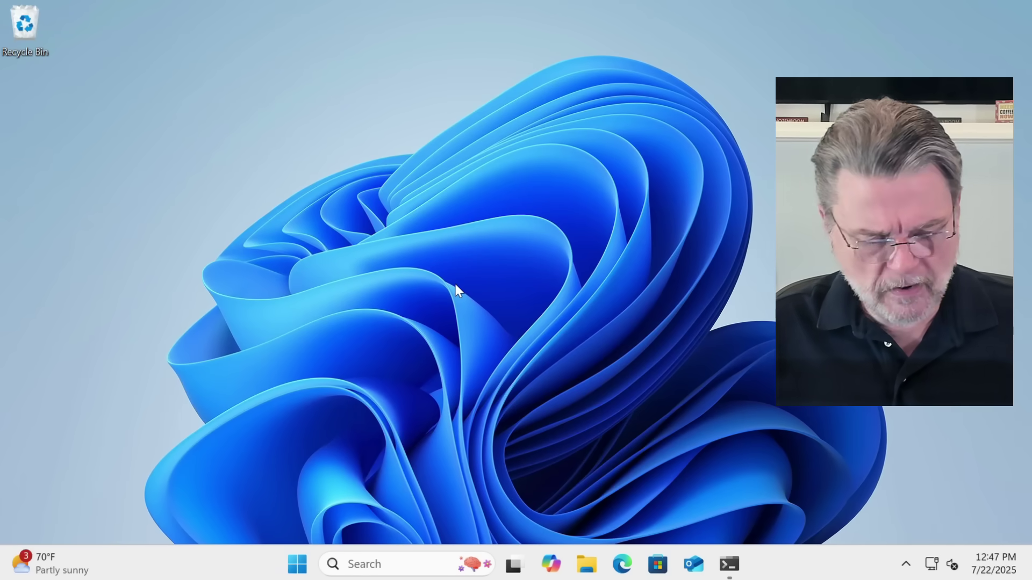
Run incontrol by name from Win+R, approve the UAC prompt, then close InControl
key(super+r)
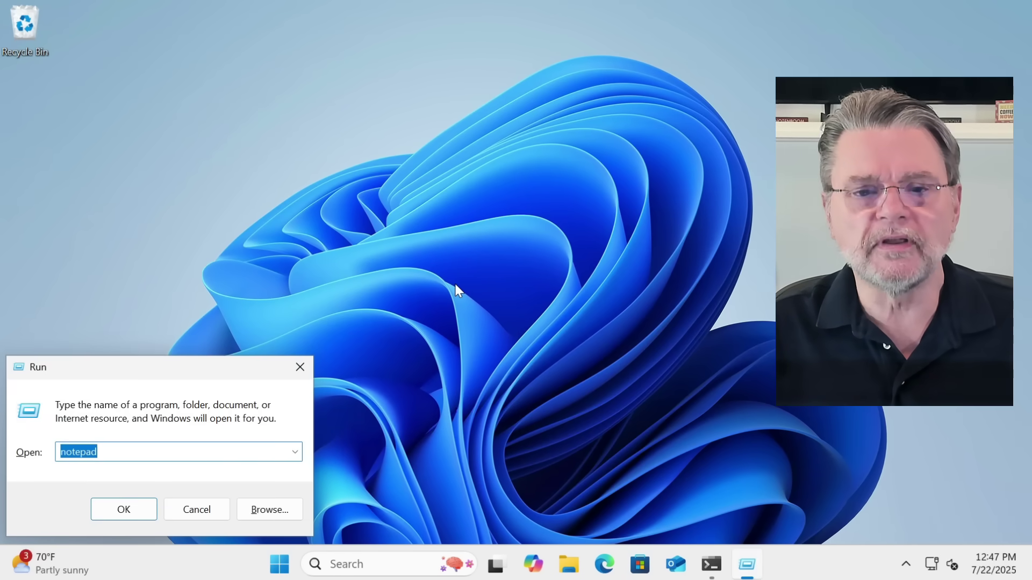
text(incontrol)
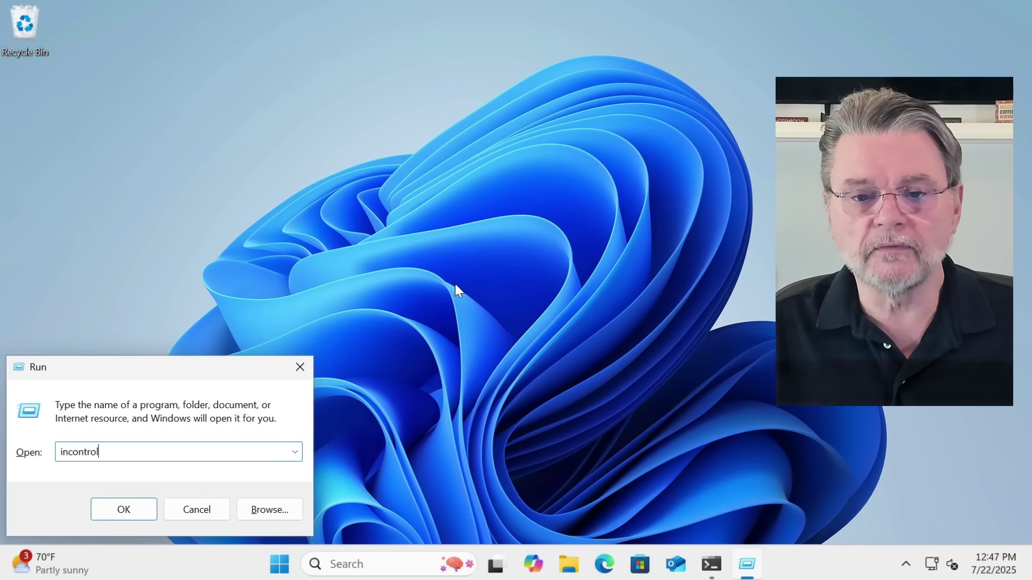
key(Return)
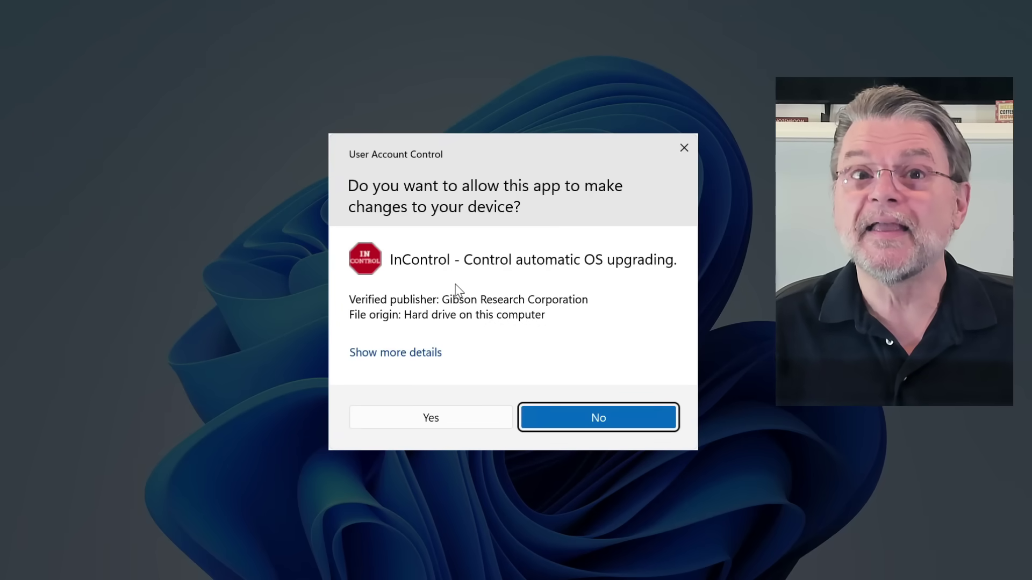
click(458, 418)
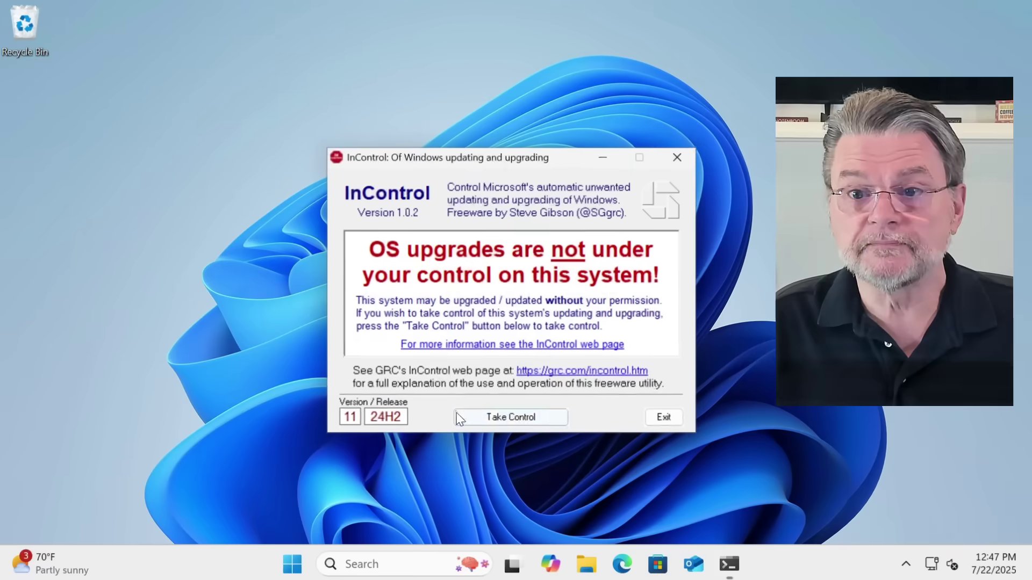
click(682, 157)
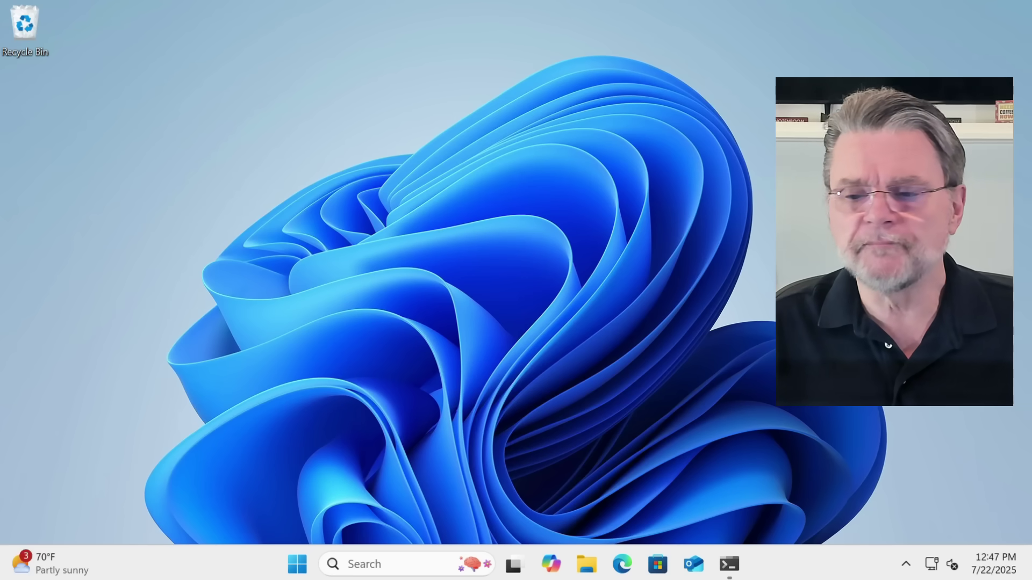
In the earlier Command Prompt, run PATH, showing it still lacks the programs folder
mouse_move(732, 571)
click(728, 505)
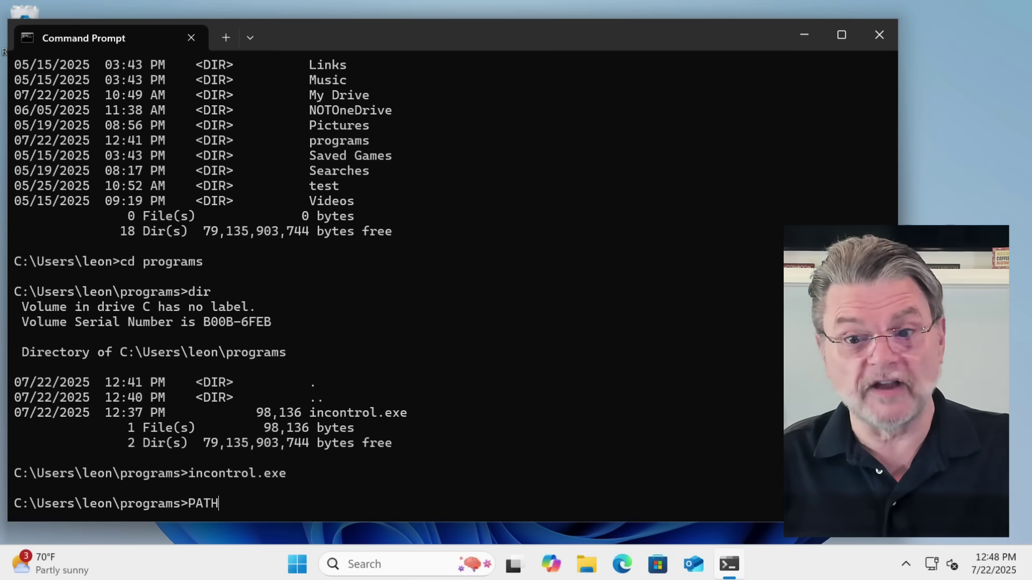
key(Return)
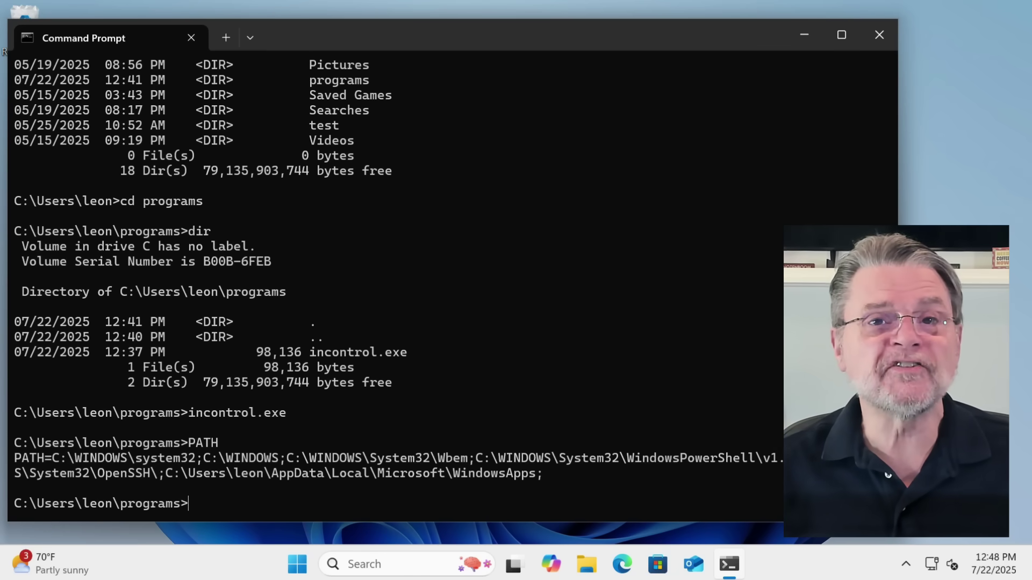
Replace the old window with a fresh Command Prompt tab in Windows Terminal, closing PowerShell
click(878, 35)
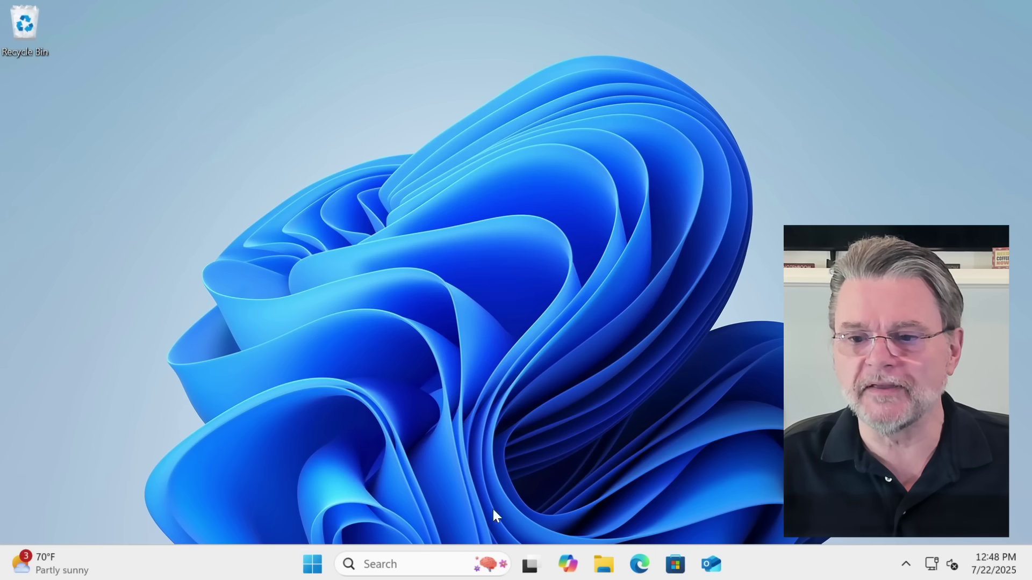
right_click(311, 568)
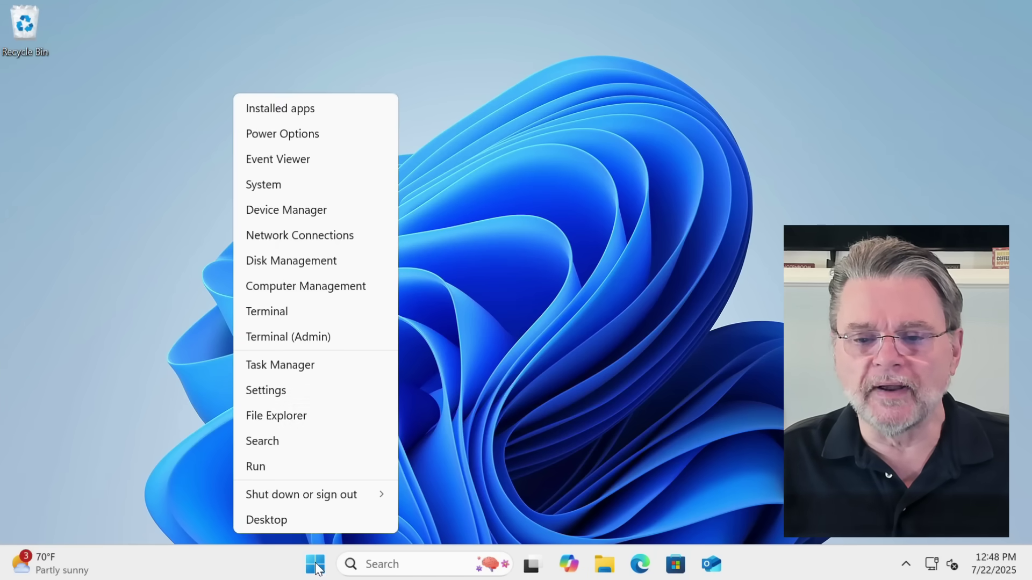
click(305, 306)
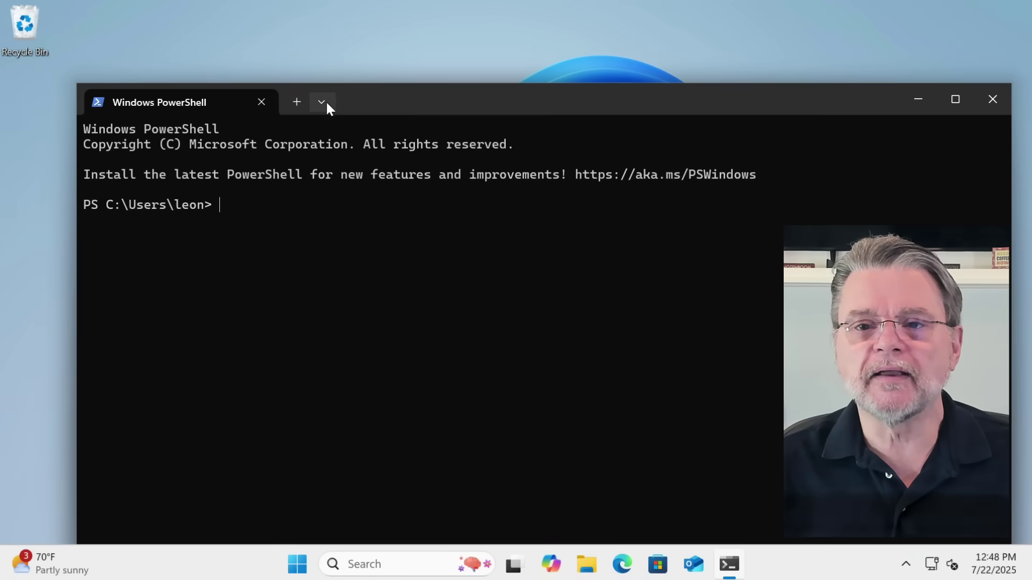
click(322, 103)
click(344, 158)
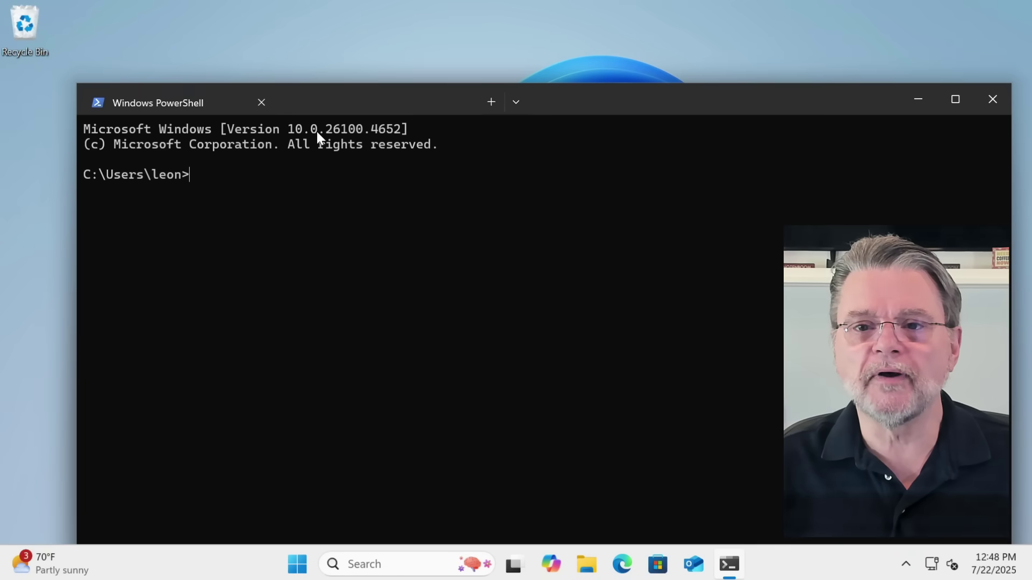
click(261, 102)
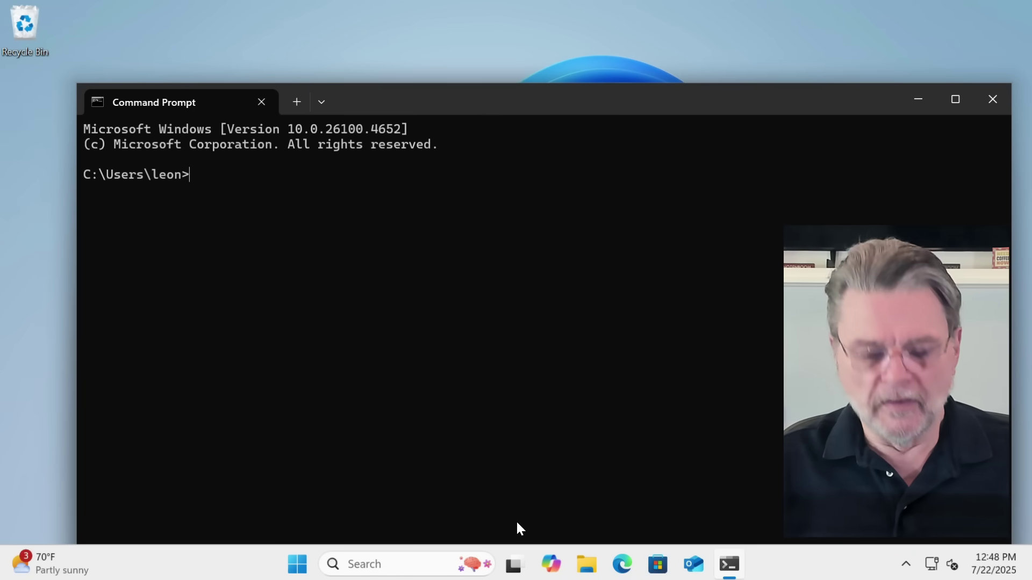
Confirm PATH now ends with the programs folder, then cd \ to the C: root
key(Return)
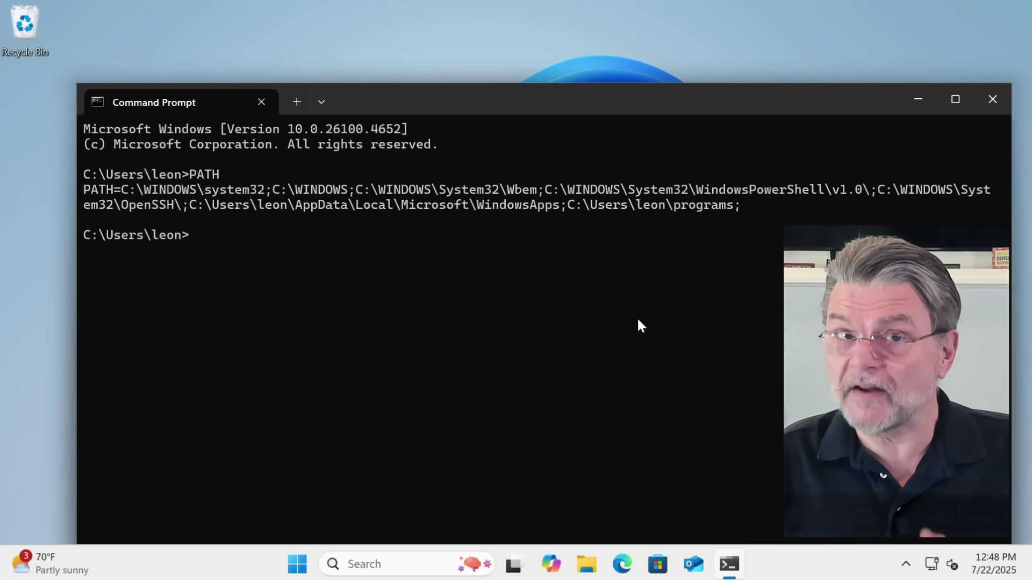
text(cd \)
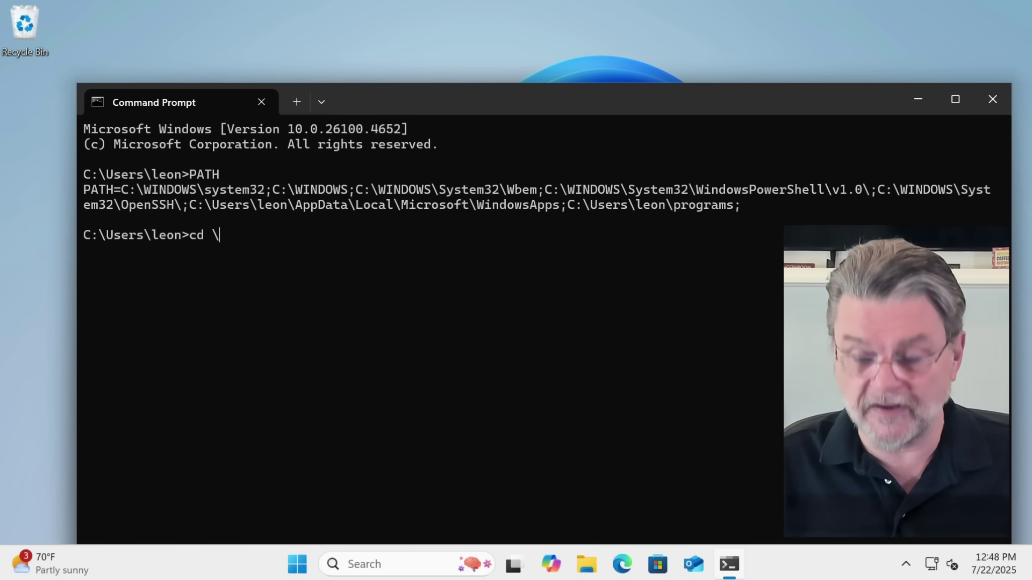
key(Return)
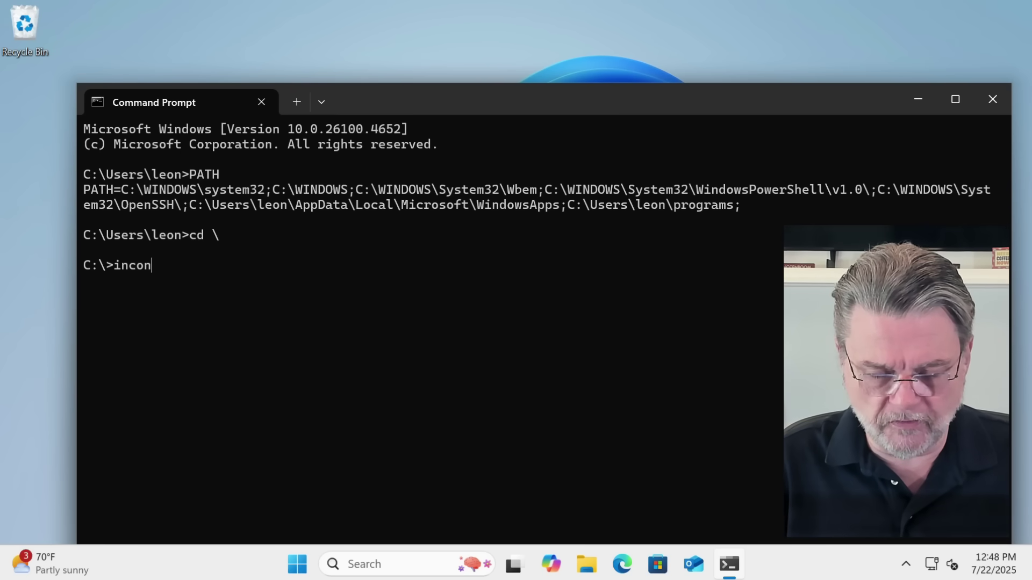
Run incontrol from C:\, raising InControl's User Account Control prompt
key(Return)
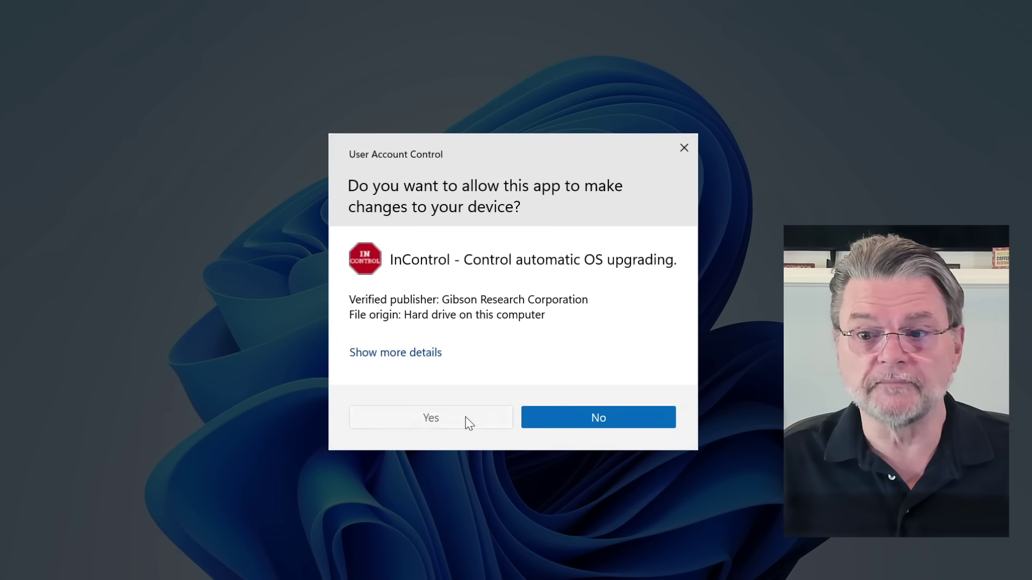